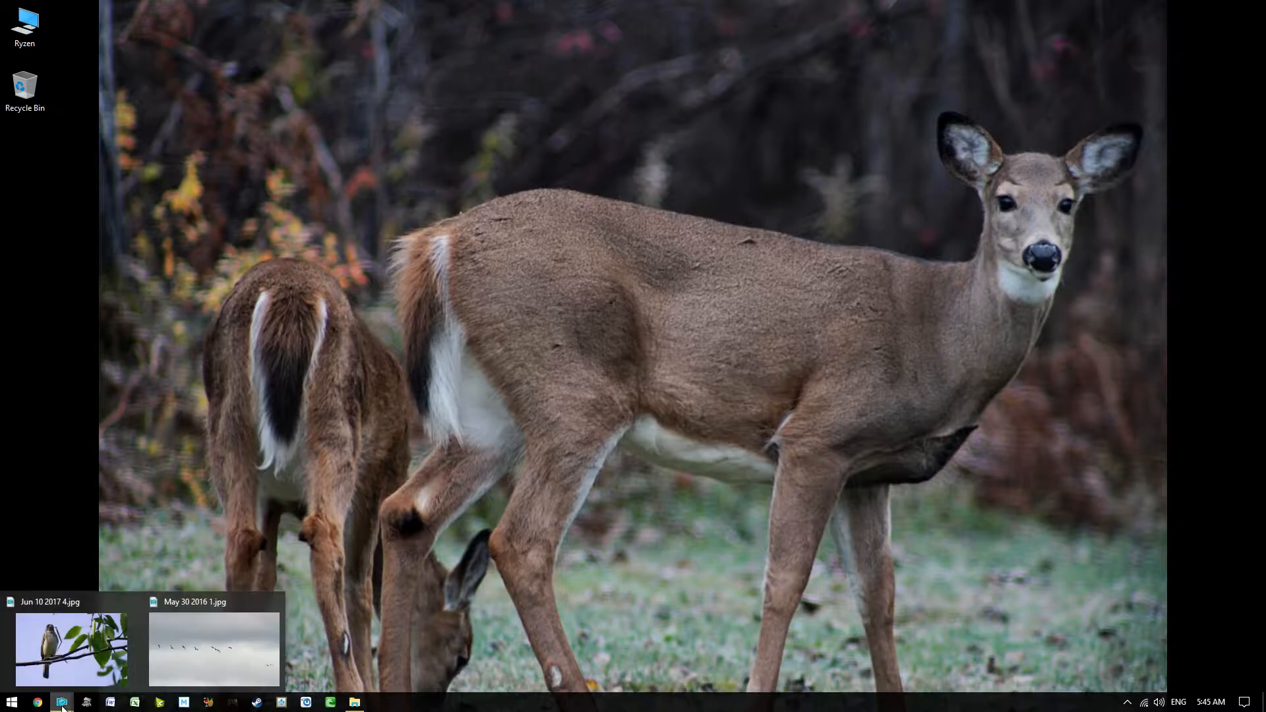
- Bring the 'Jun 10 2017 4' bird photo window to the front from the taskbar
left_click(92, 610)
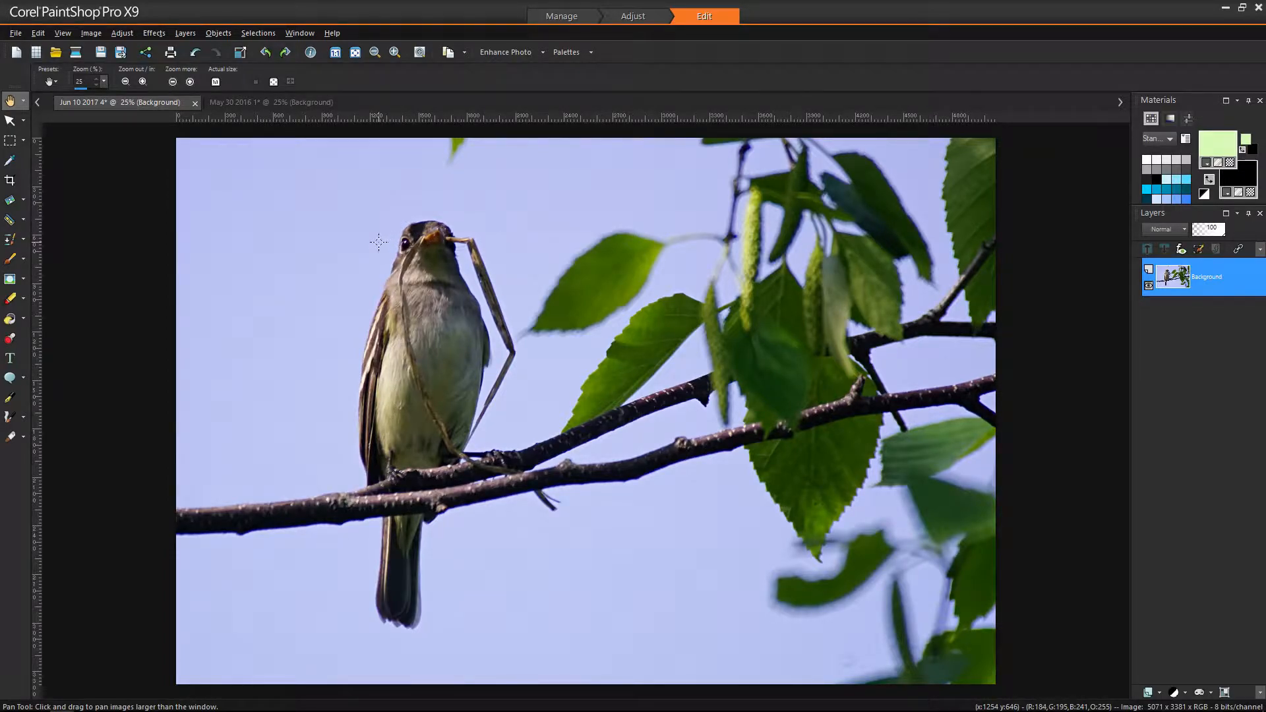
scroll(451, 254, "up", 5)
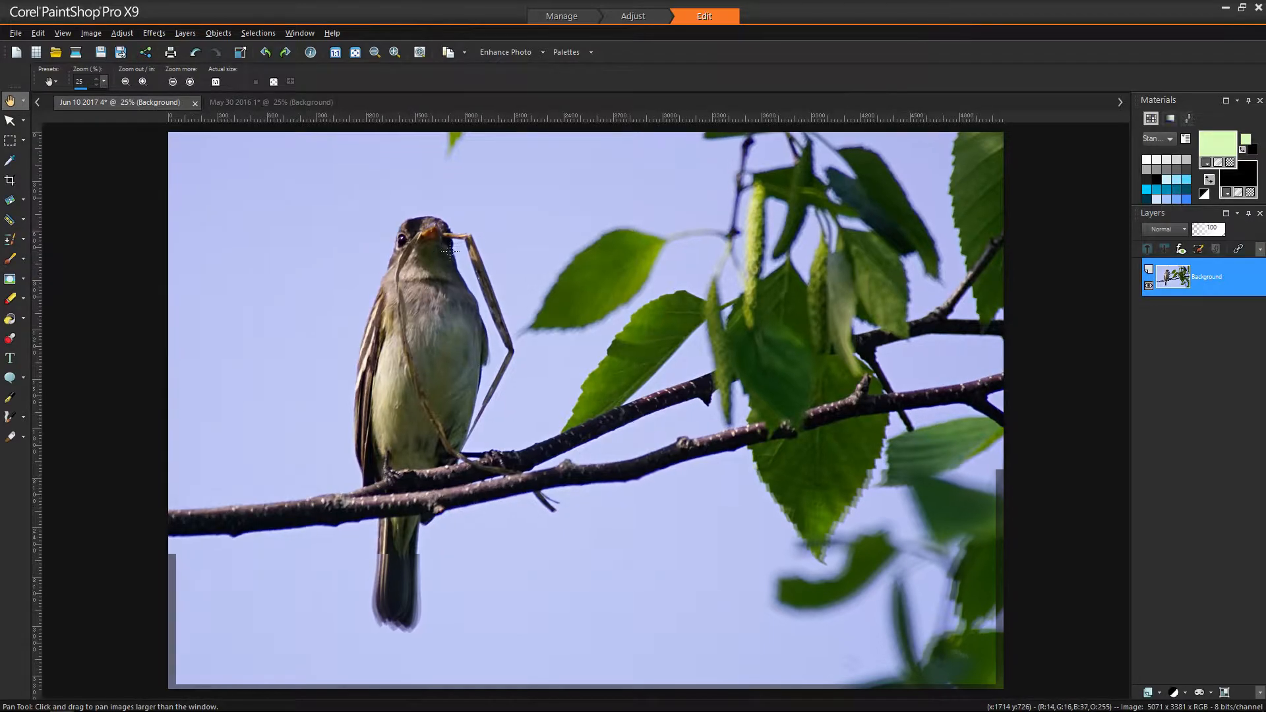
scroll(450, 252, "down", 5)
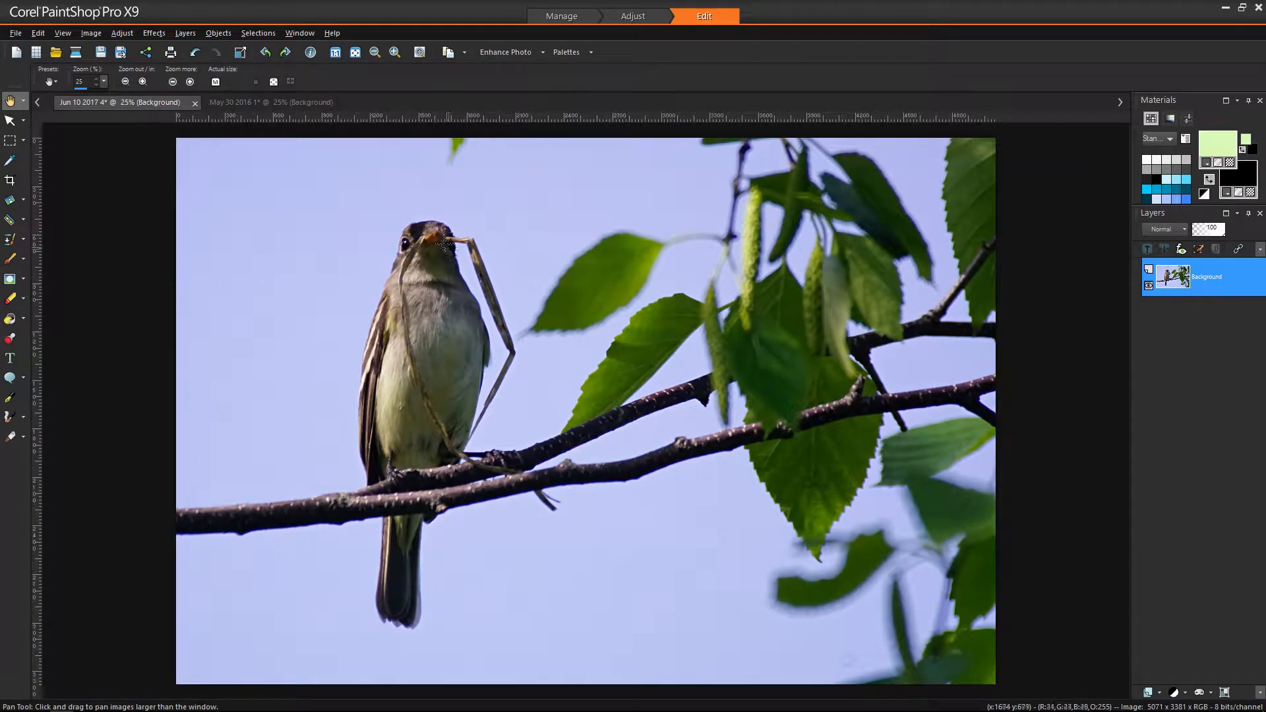
scroll(449, 250, "up", 6)
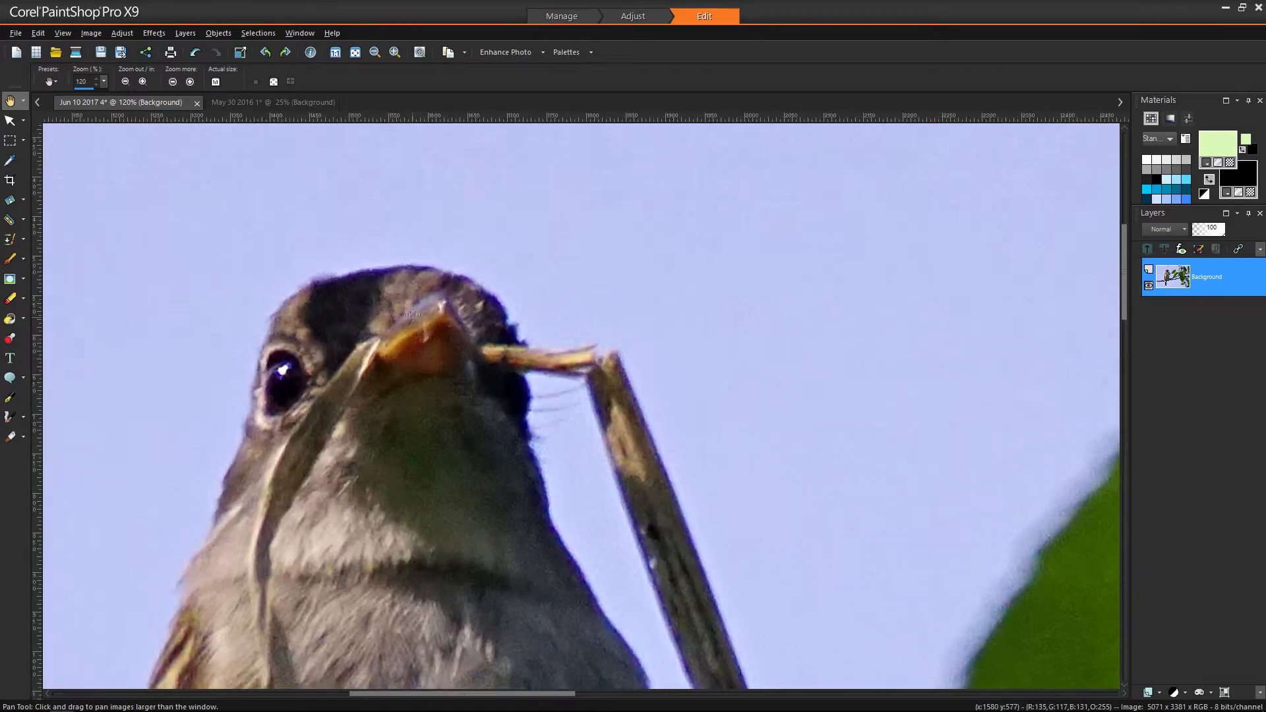
scroll(413, 315, "up", 2)
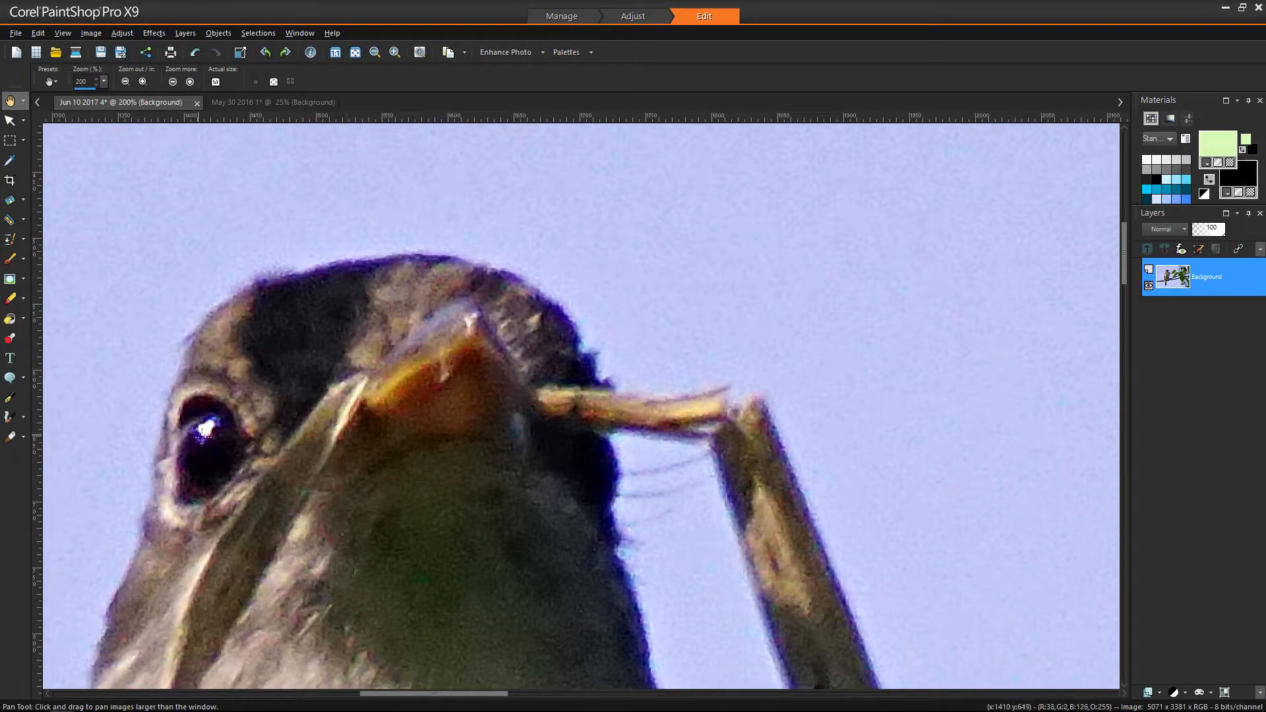
scroll(245, 439, "down", 8)
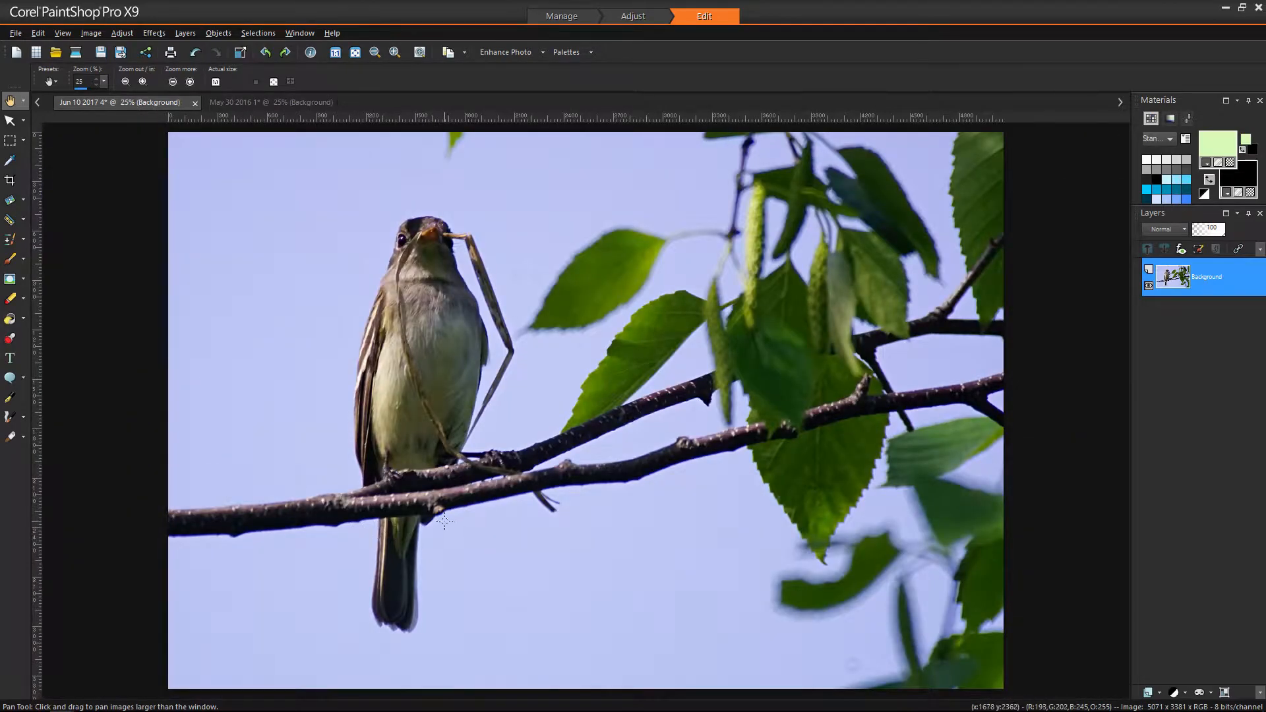
scroll(445, 521, "up", 5)
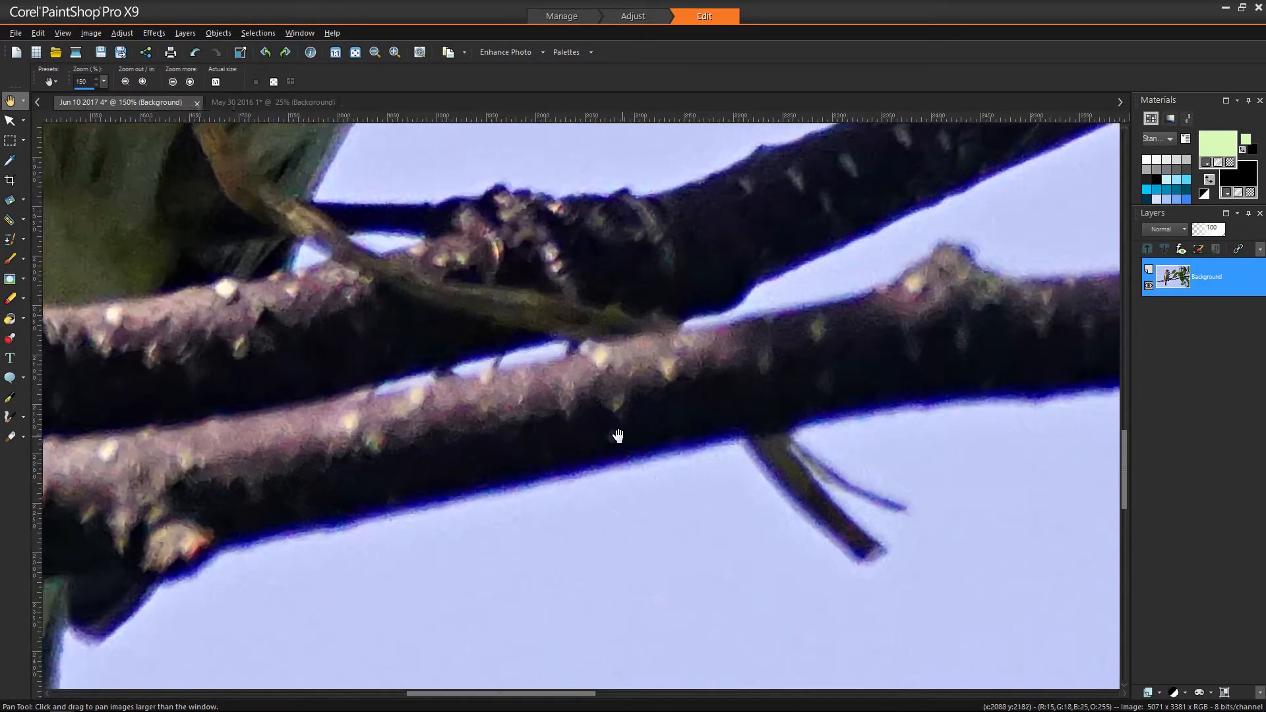
left_click_drag(618, 436, 537, 438)
left_click_drag(944, 384, 444, 486)
scroll(527, 447, "down", 2)
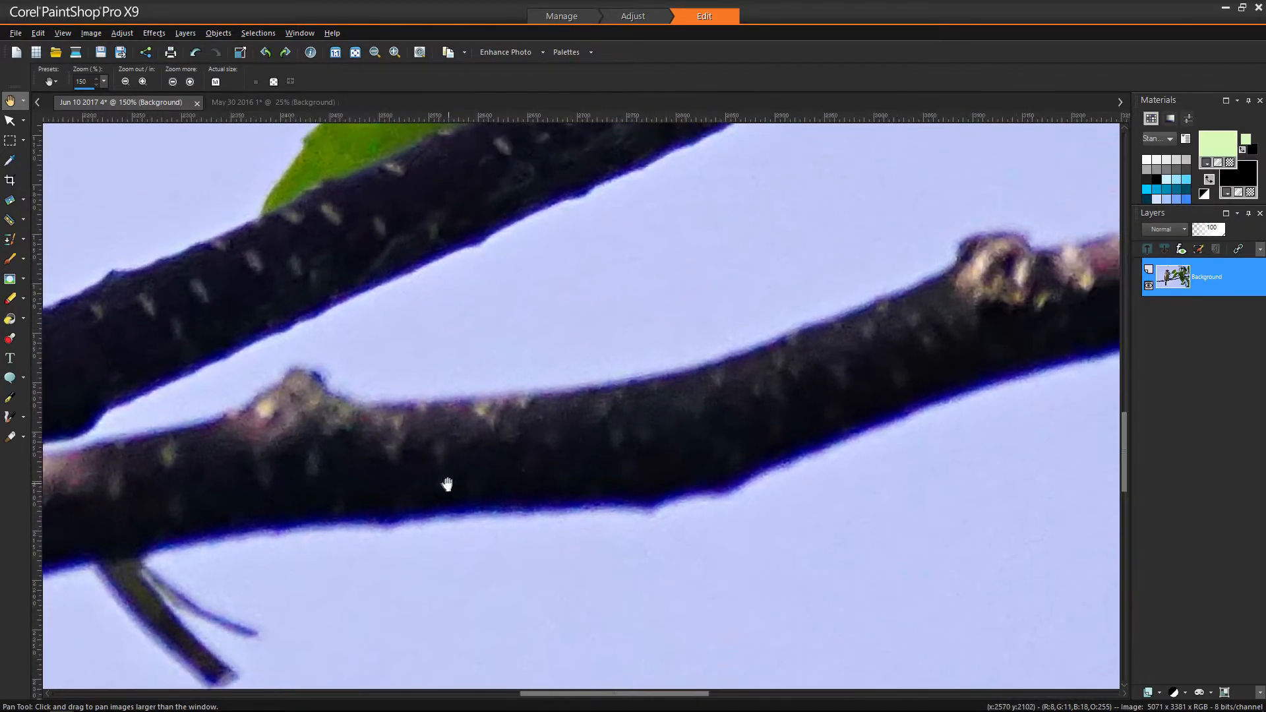
scroll(448, 484, "down", 4)
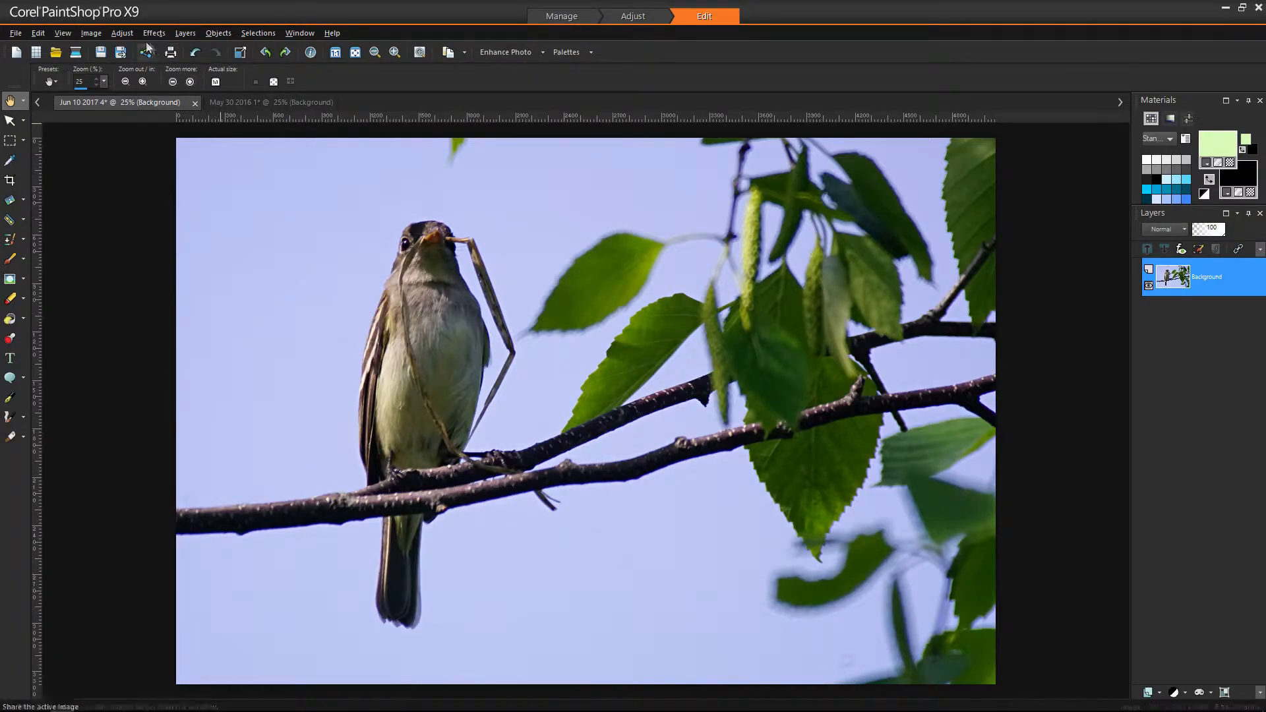
- Open Adjust > Chromatic Aberration Removal for the Jun 10 2017 4 bird photo
left_click(122, 35)
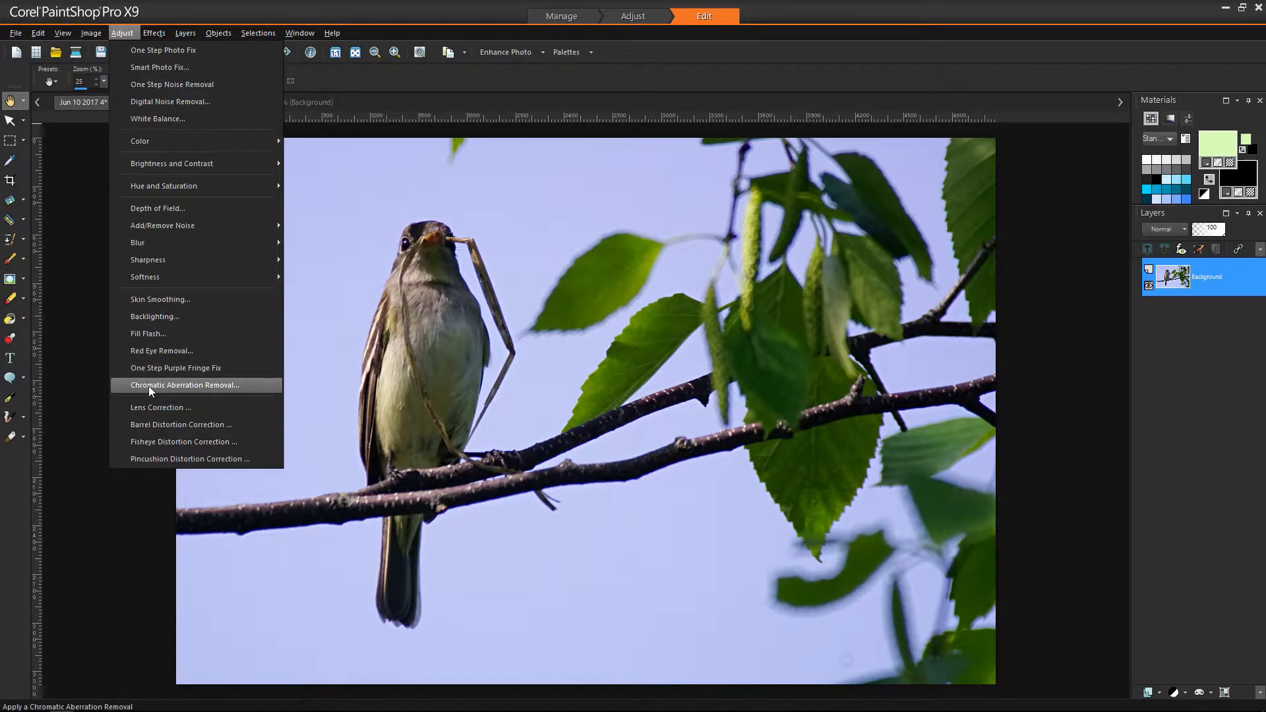
left_click(200, 386)
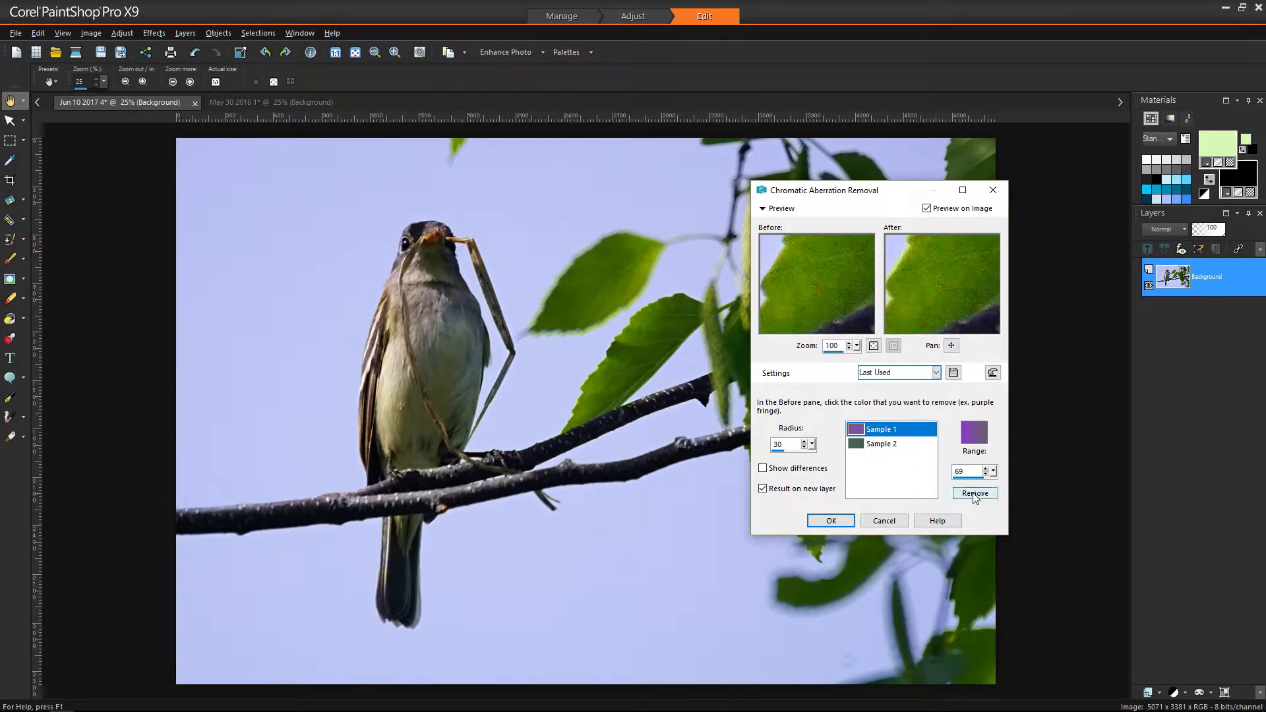
- Load the Default preset (radius 10, no samples) and enable Result on new layer
left_click(936, 373)
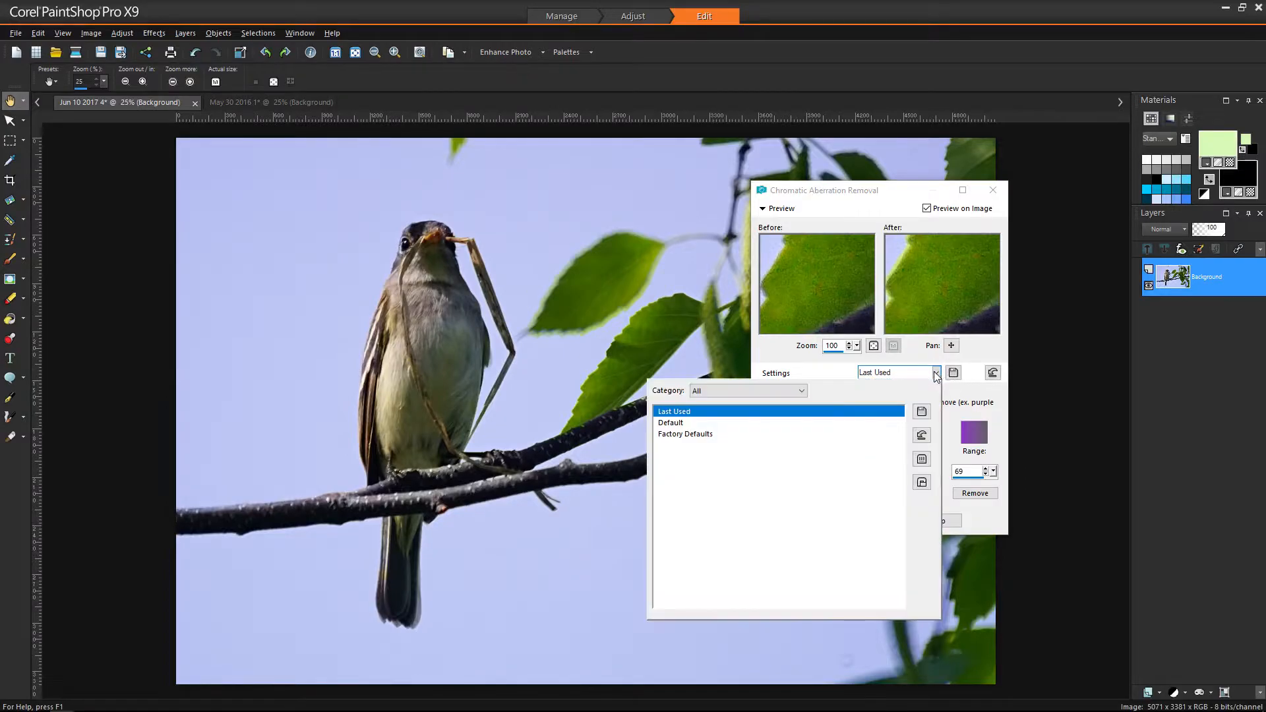
left_click(663, 422)
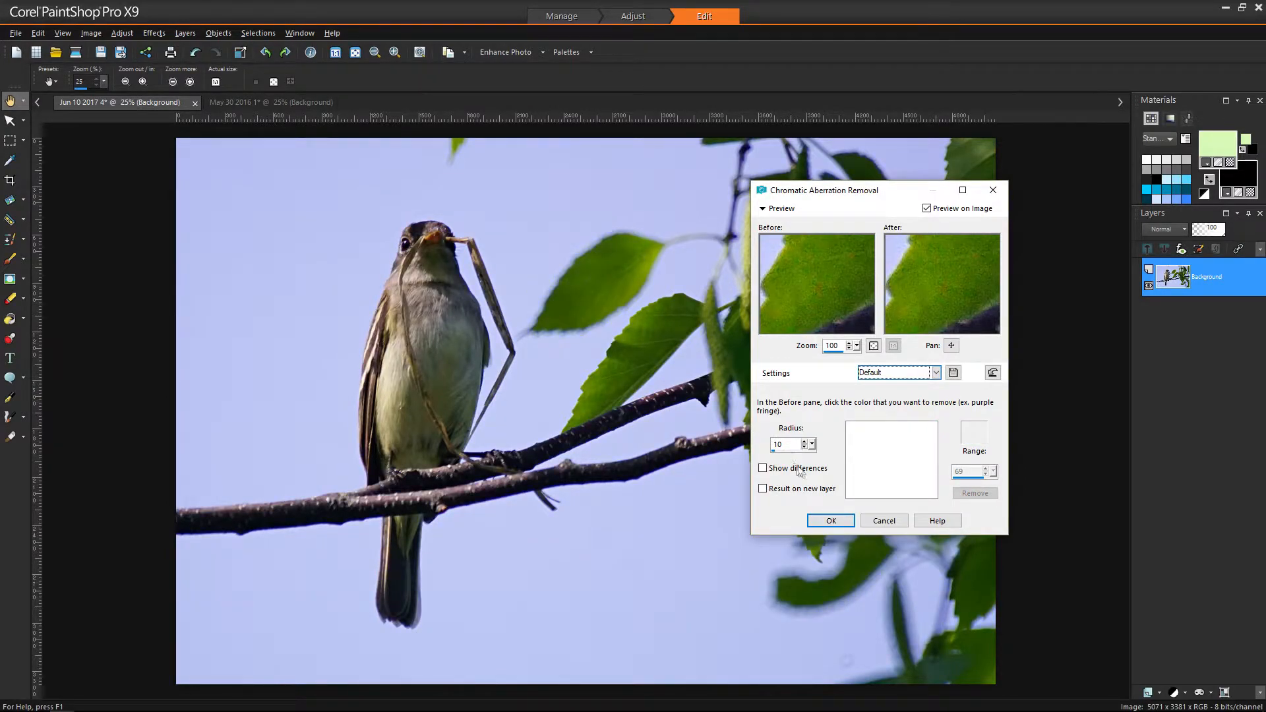
left_click(763, 491)
- Frame the bird's head and sample its purple fringe as Sample 1 with range 52
left_click_drag(952, 346, 1003, 253)
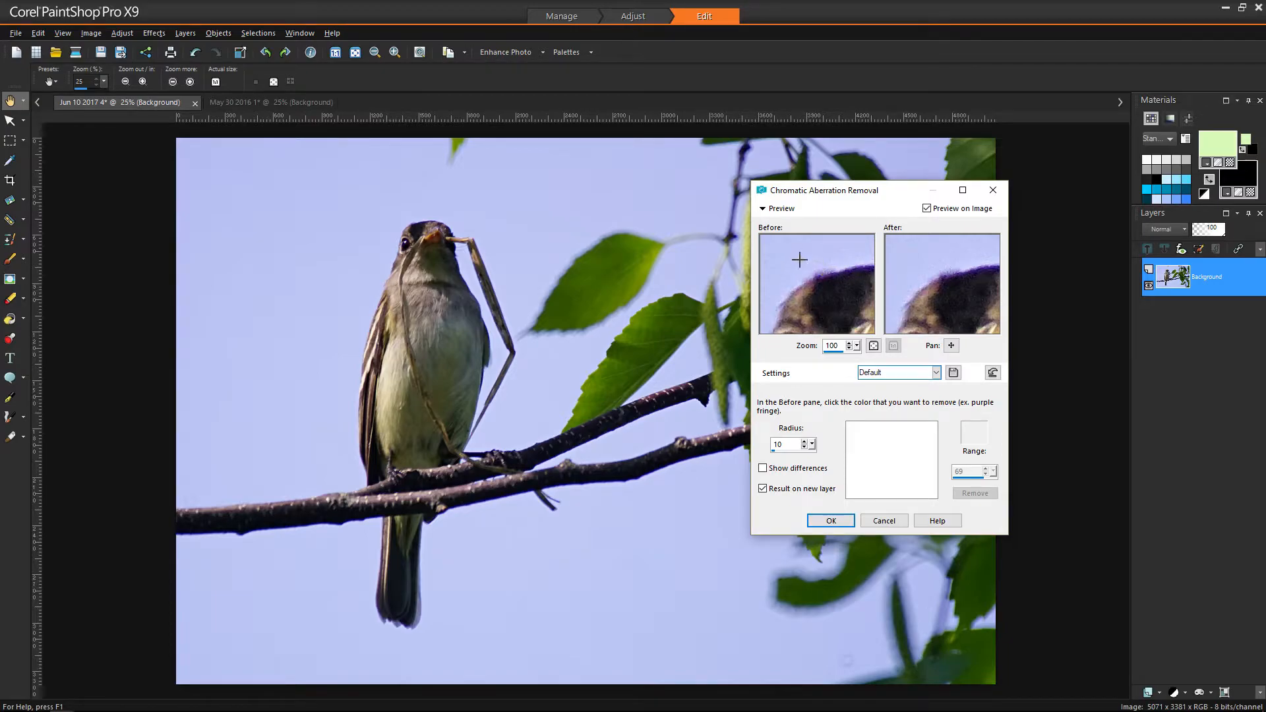
left_click_drag(814, 263, 871, 277)
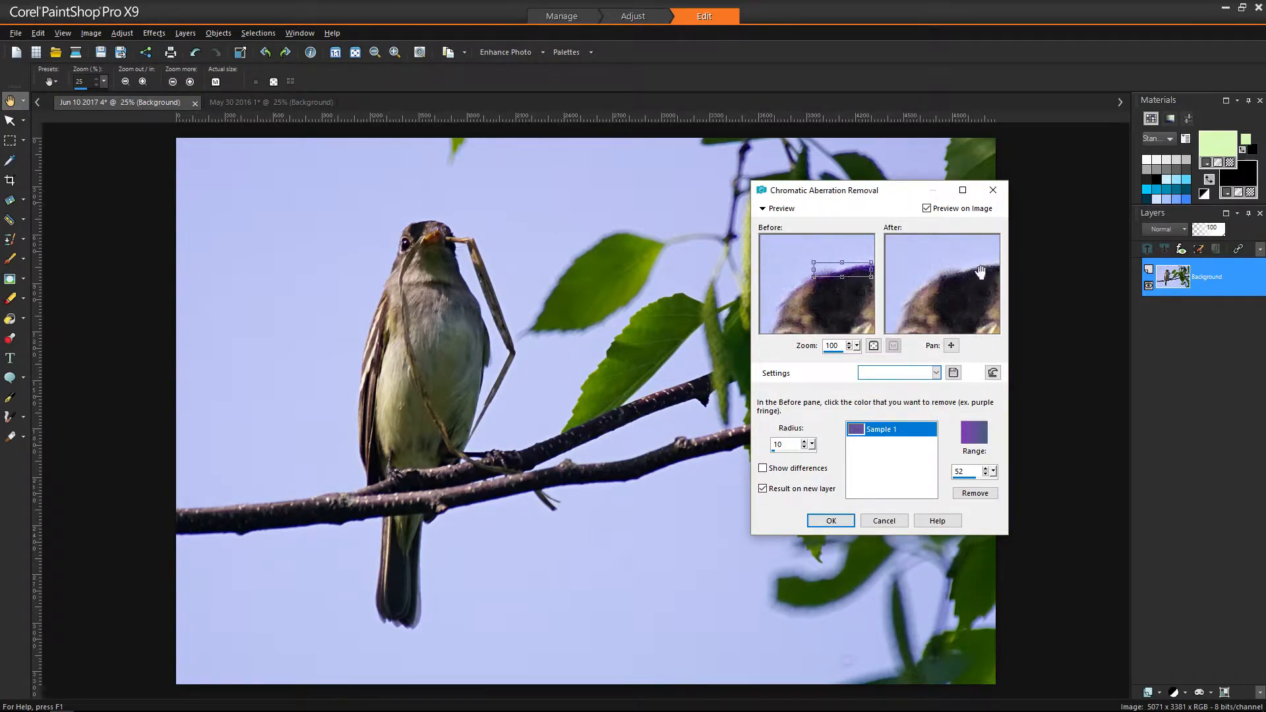
left_click_drag(968, 291, 922, 280)
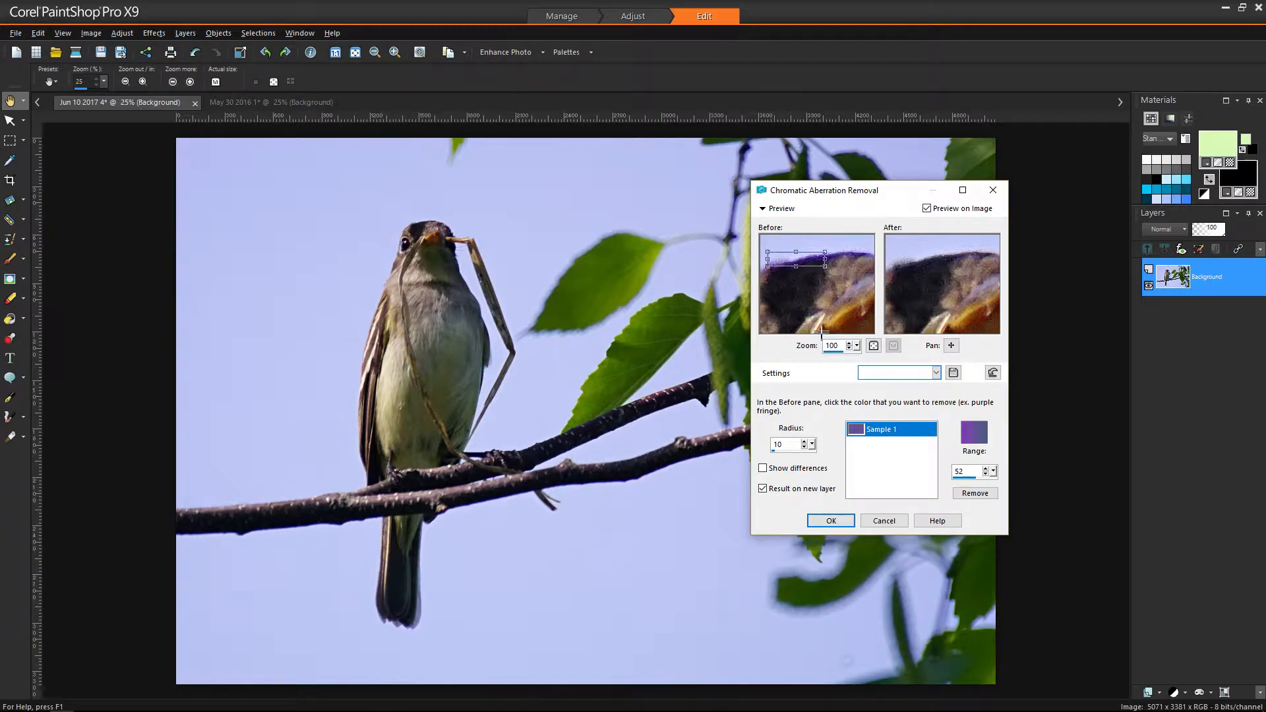
- Raise the Radius to 20 and pan the previews onto the branch edge
mouse_move(810, 448)
left_mouse_down()
mouse_move(836, 467)
mouse_move(820, 470)
left_mouse_up()
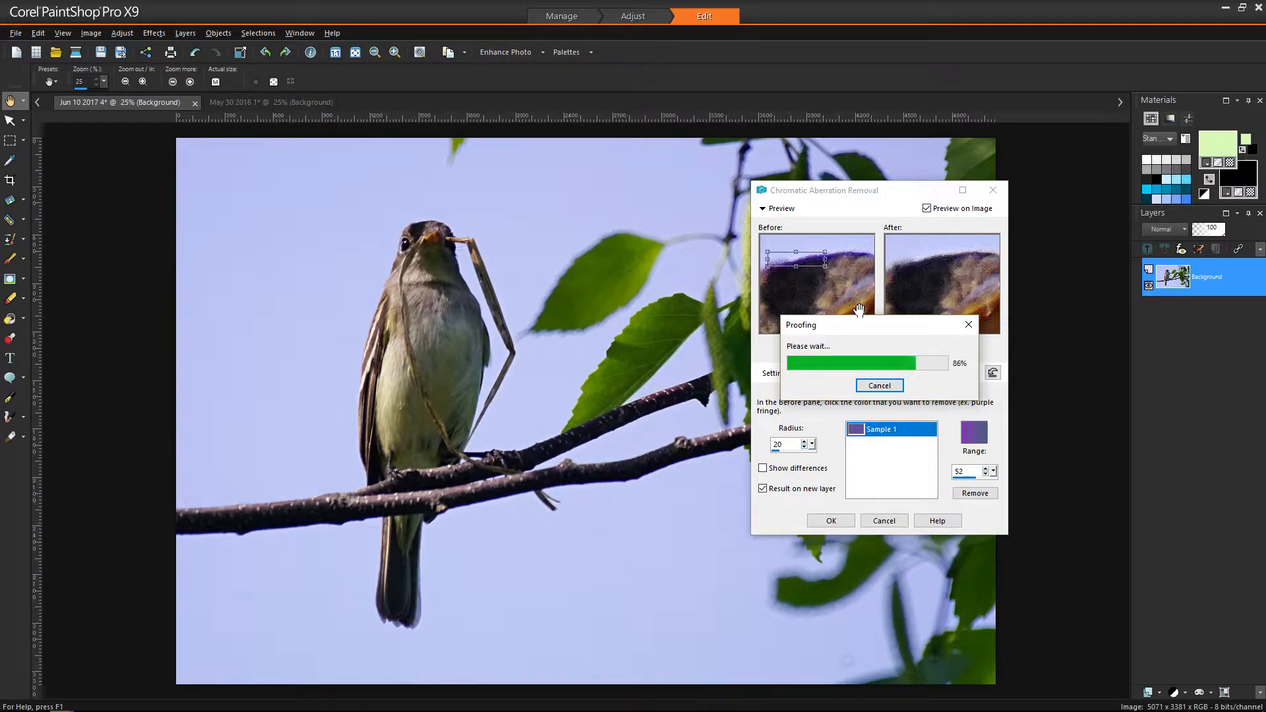
left_click_drag(951, 346, 1054, 304)
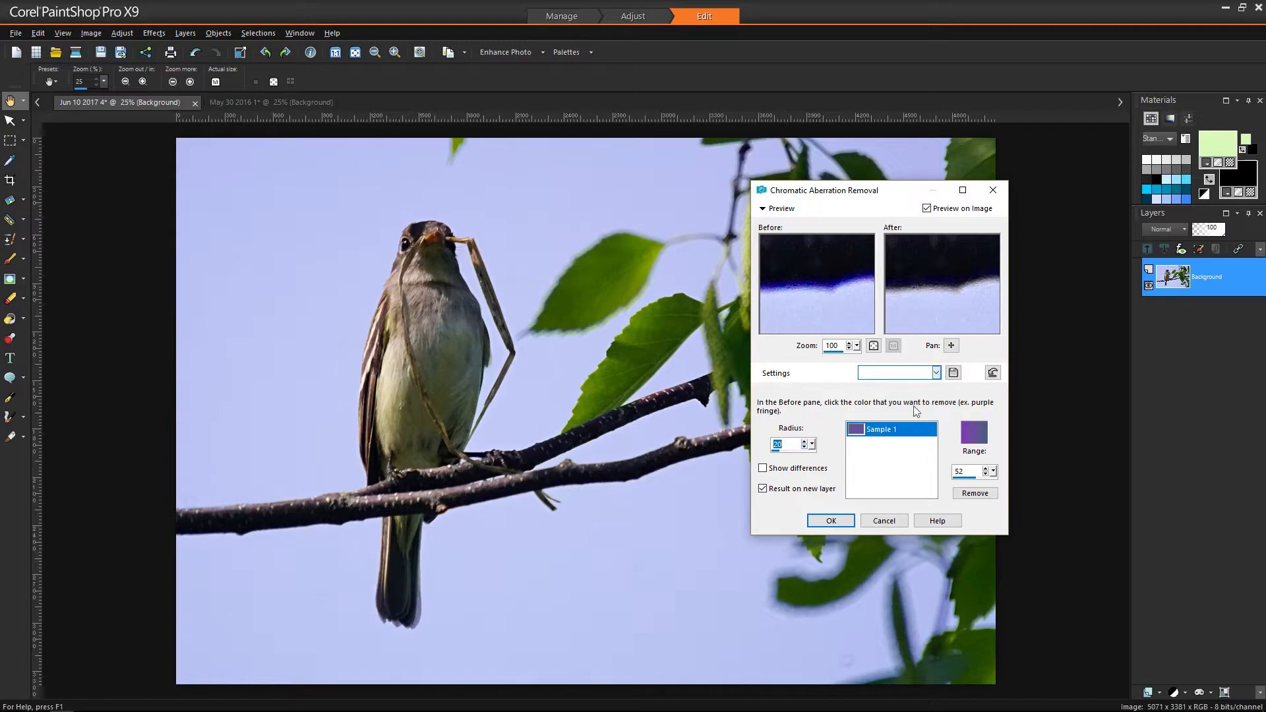
- Apply the correction as an Aberration Correction layer and toggle its visibility to compare
left_click(829, 522)
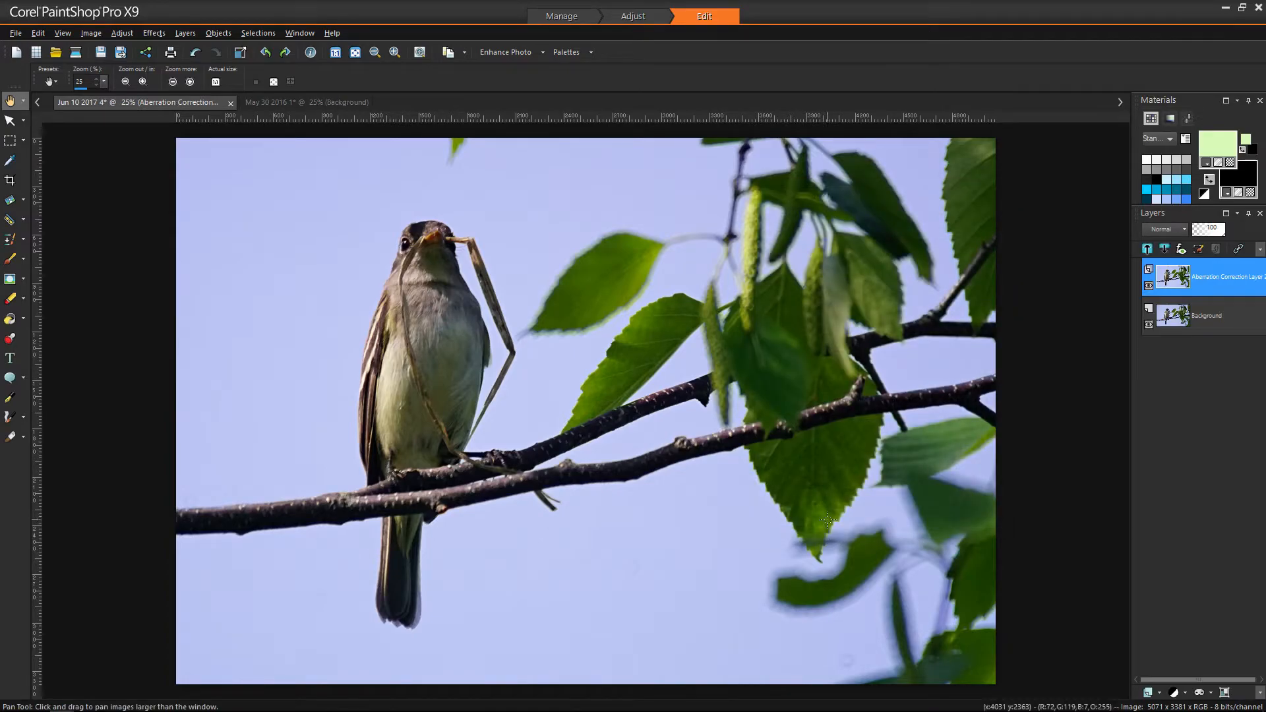
mouse_move(1212, 288)
scroll(409, 223, "up", 5)
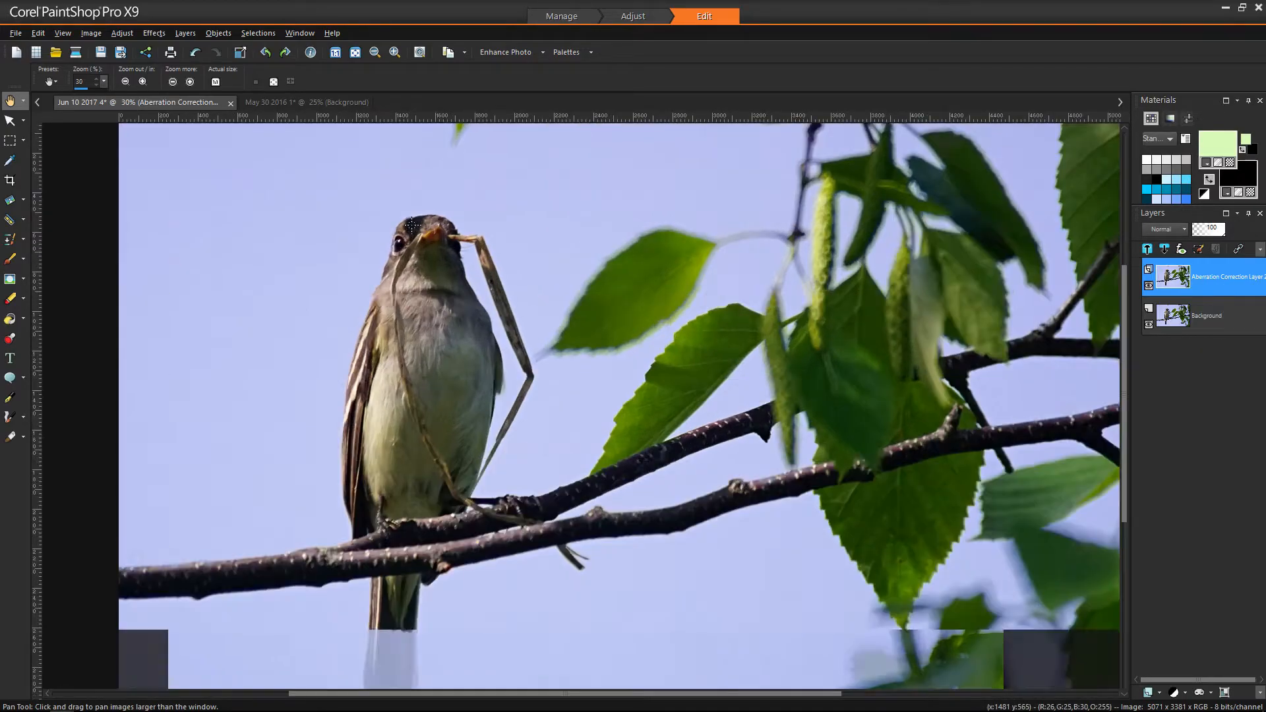
scroll(409, 223, "up", 5)
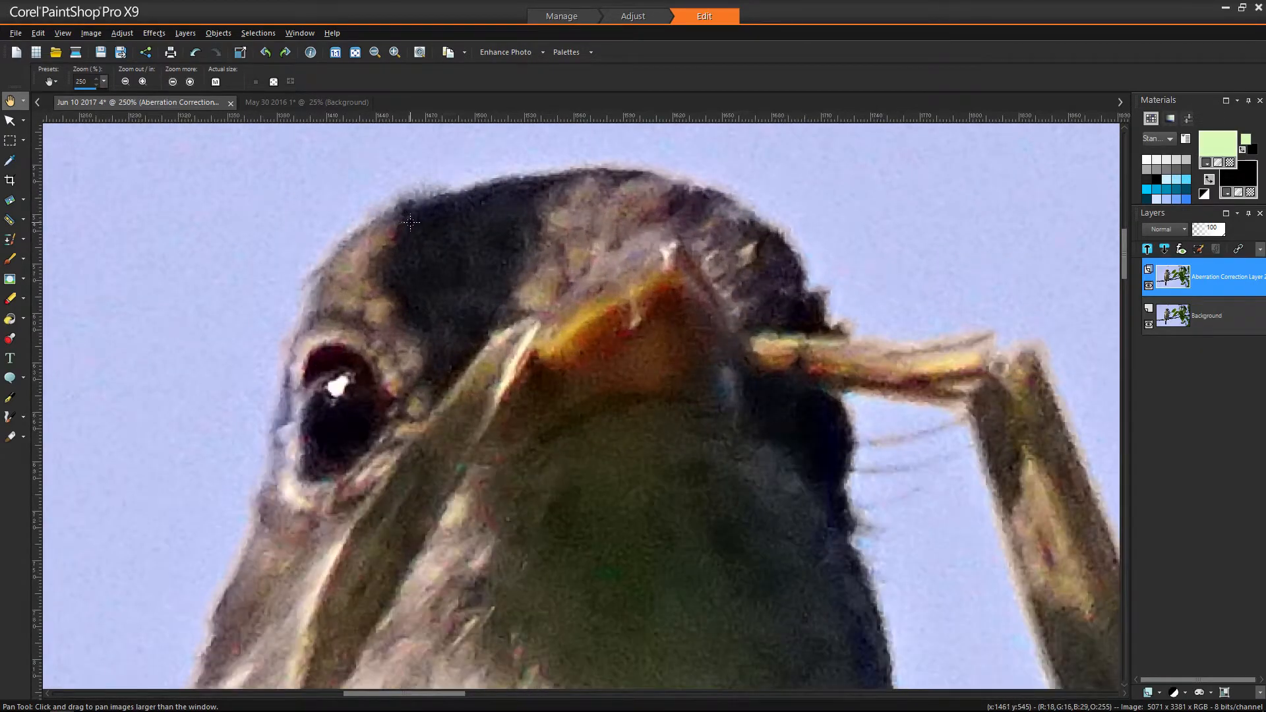
scroll(918, 315, "down", 3)
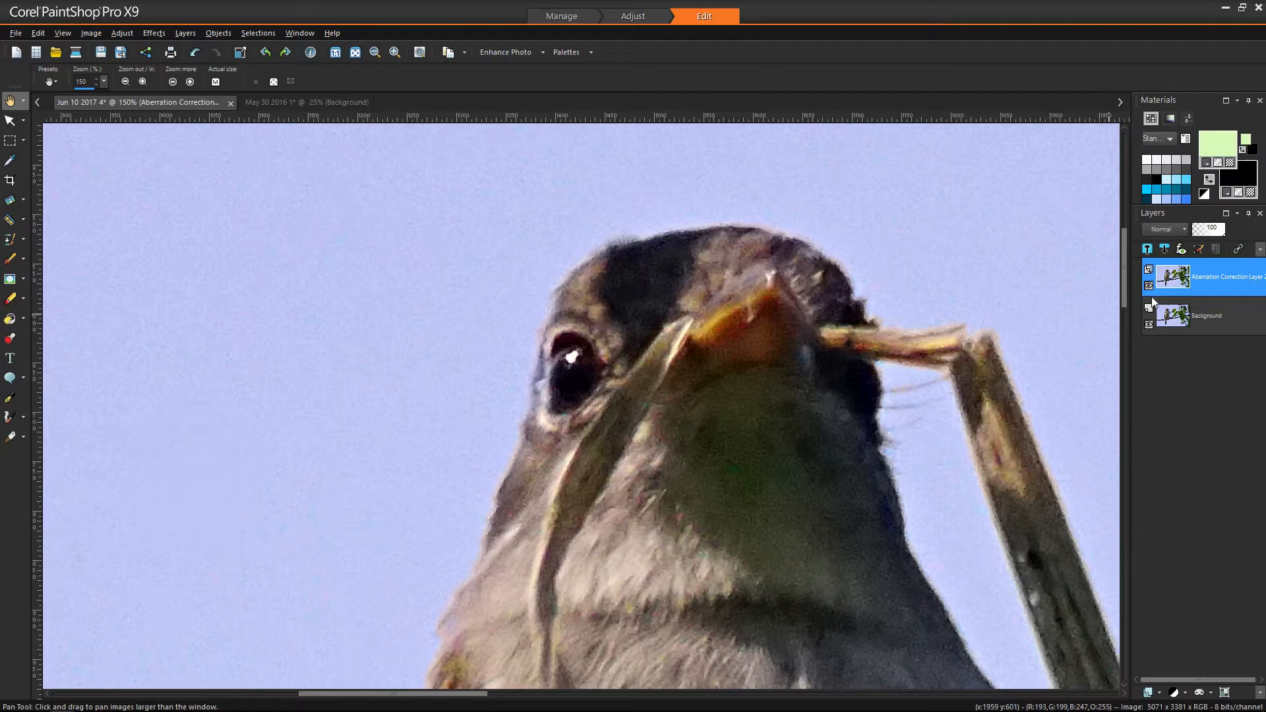
left_click(1149, 286)
left_click(1149, 286)
- Compare the branch edges with the correction hidden and shown, then bring up 'May 30 2016 1'
left_click_drag(968, 463, 598, 233)
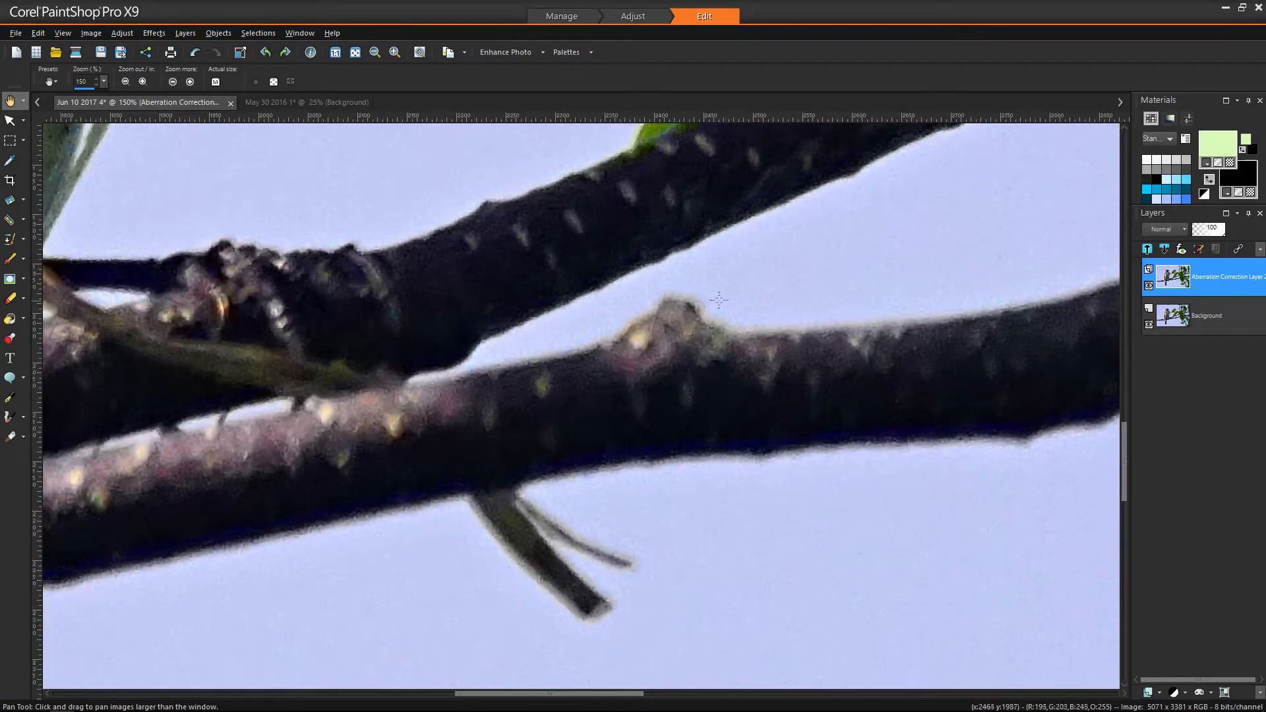
left_click(1148, 285)
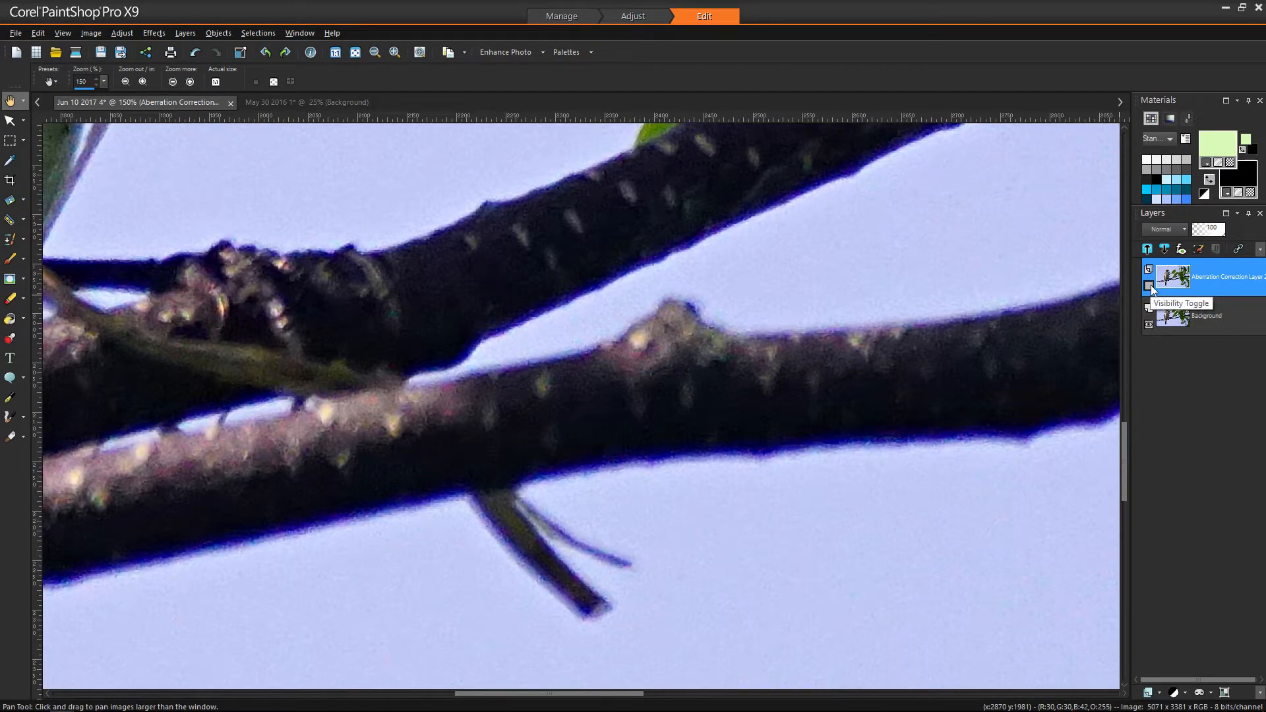
left_click(1150, 285)
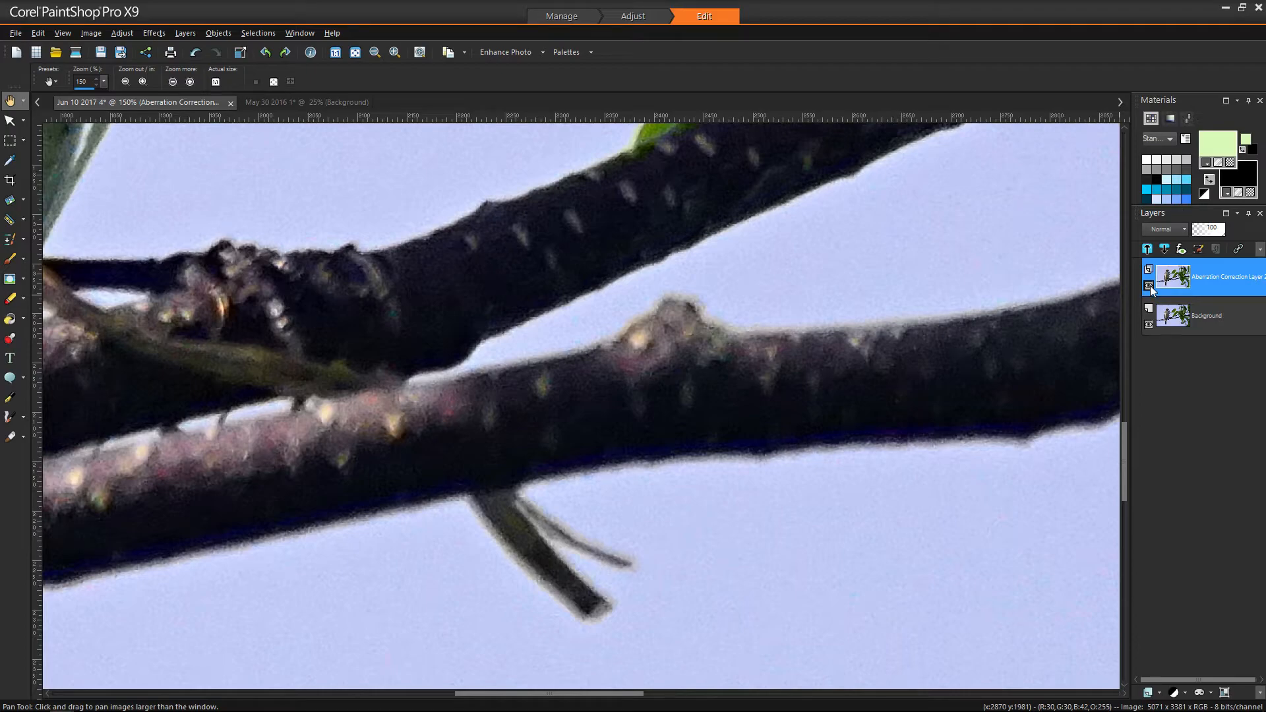
left_click(290, 103)
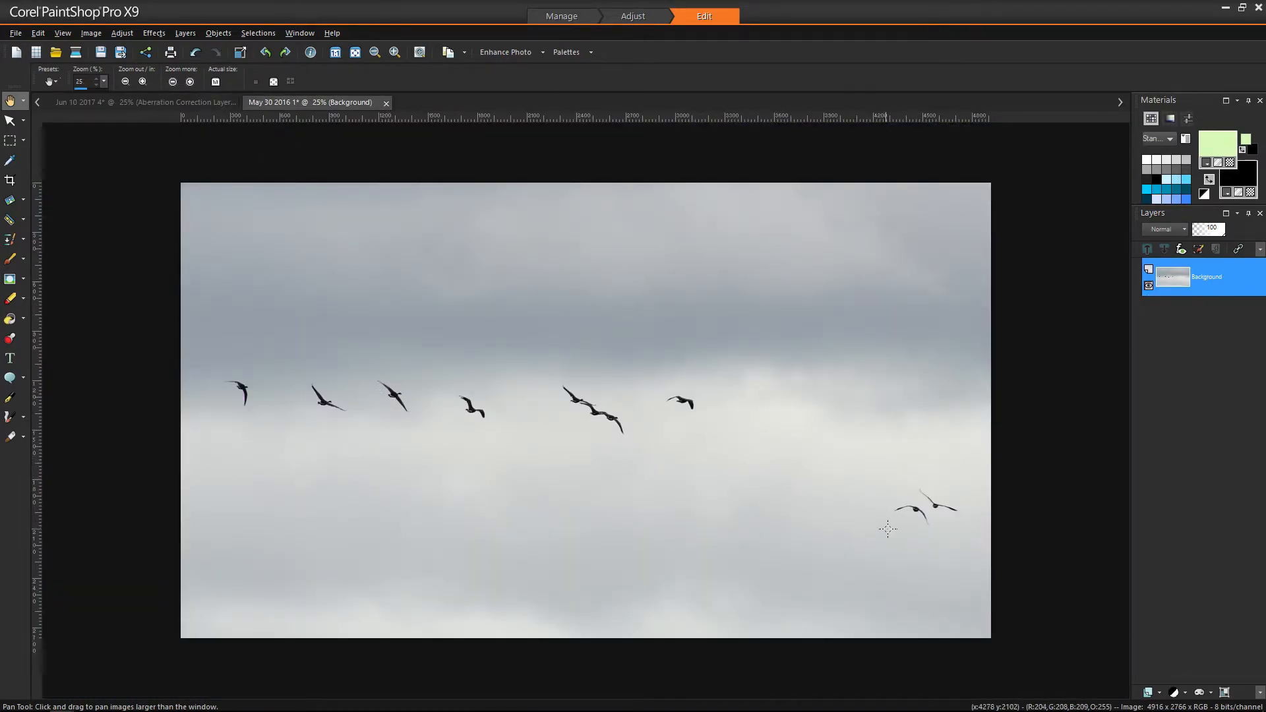
- Zoom in to 400% on one flying bird to inspect the purple fringing on its wings
scroll(947, 526, "up", 1)
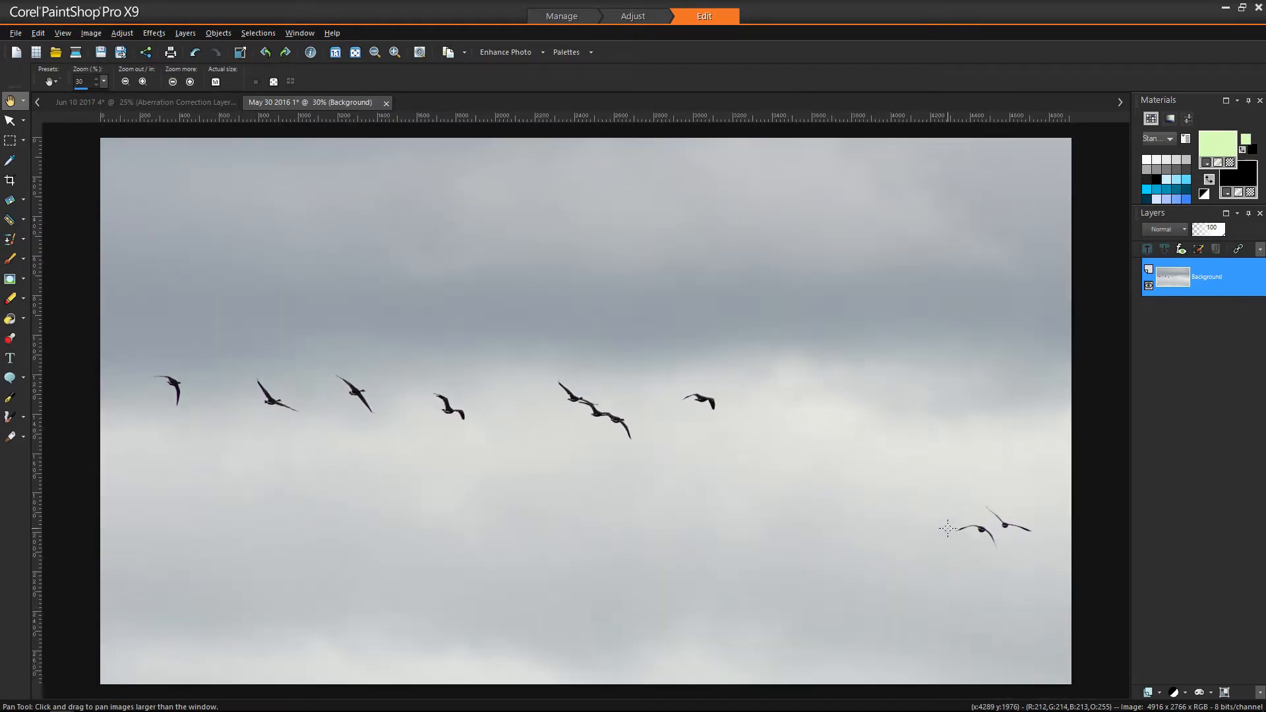
scroll(948, 533, "up", 10)
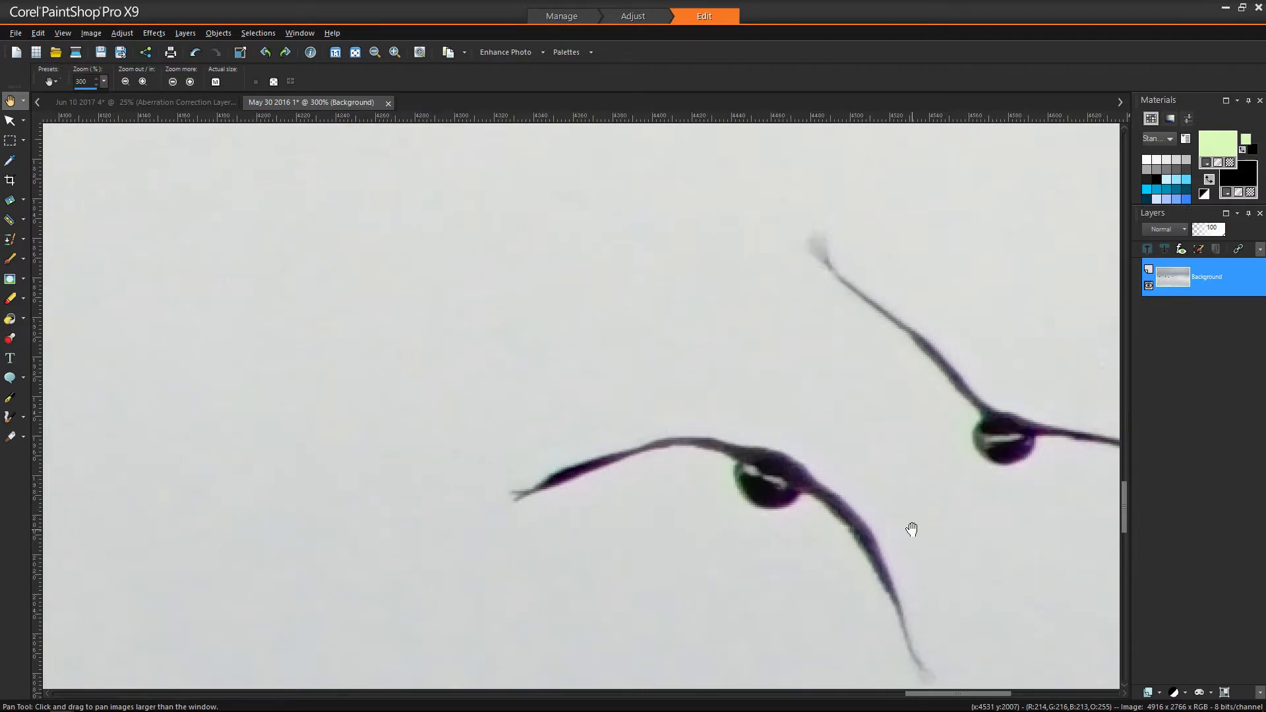
scroll(910, 526, "up", 1)
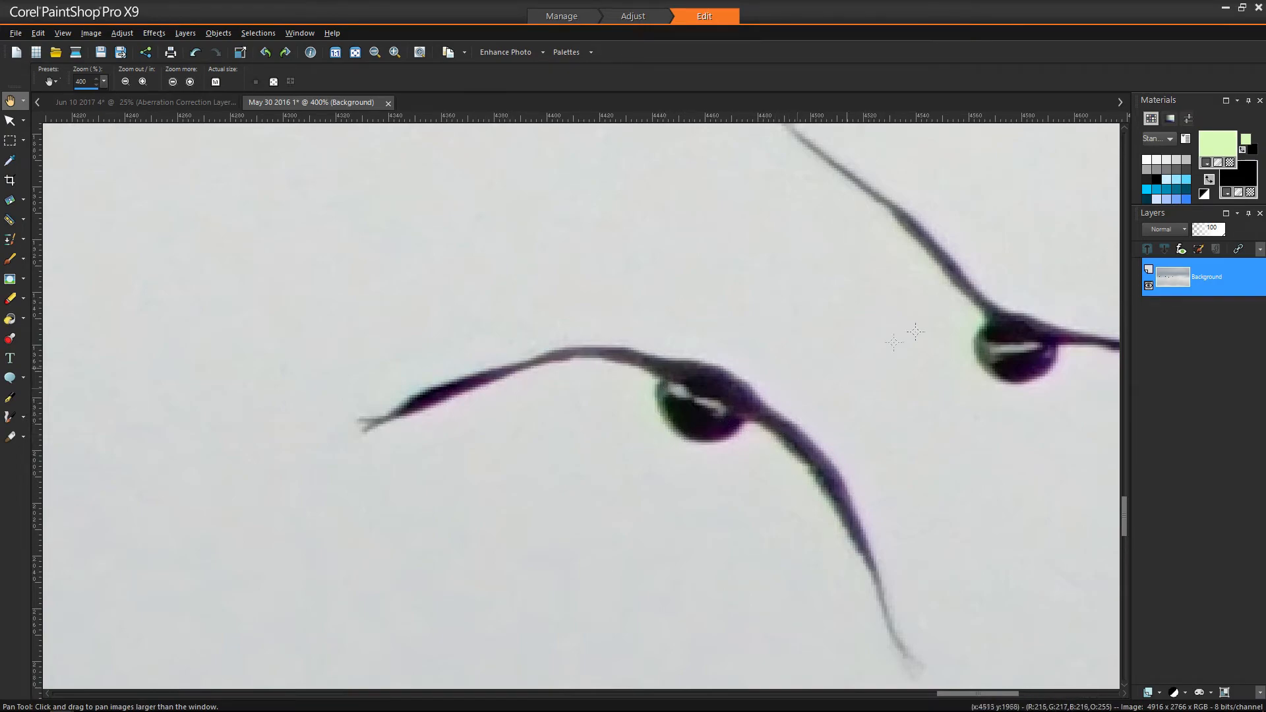
scroll(558, 405, "down", 5)
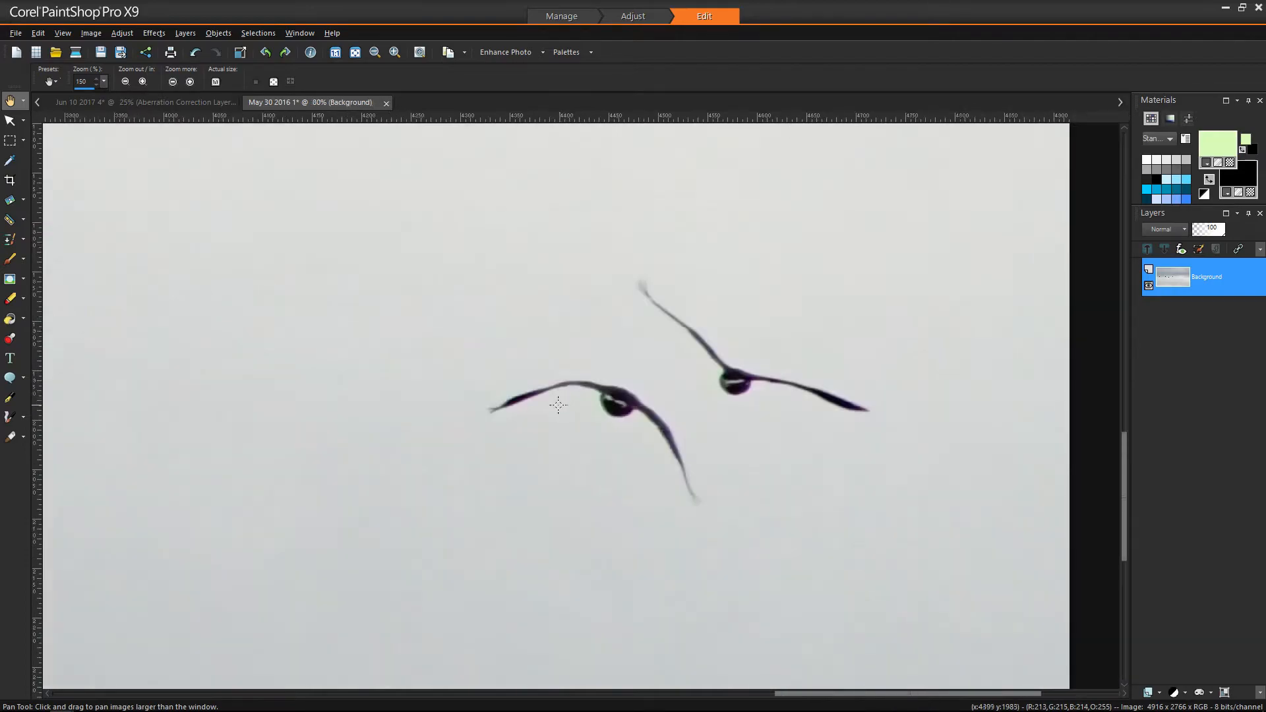
scroll(558, 405, "down", 4)
scroll(285, 385, "up", 6)
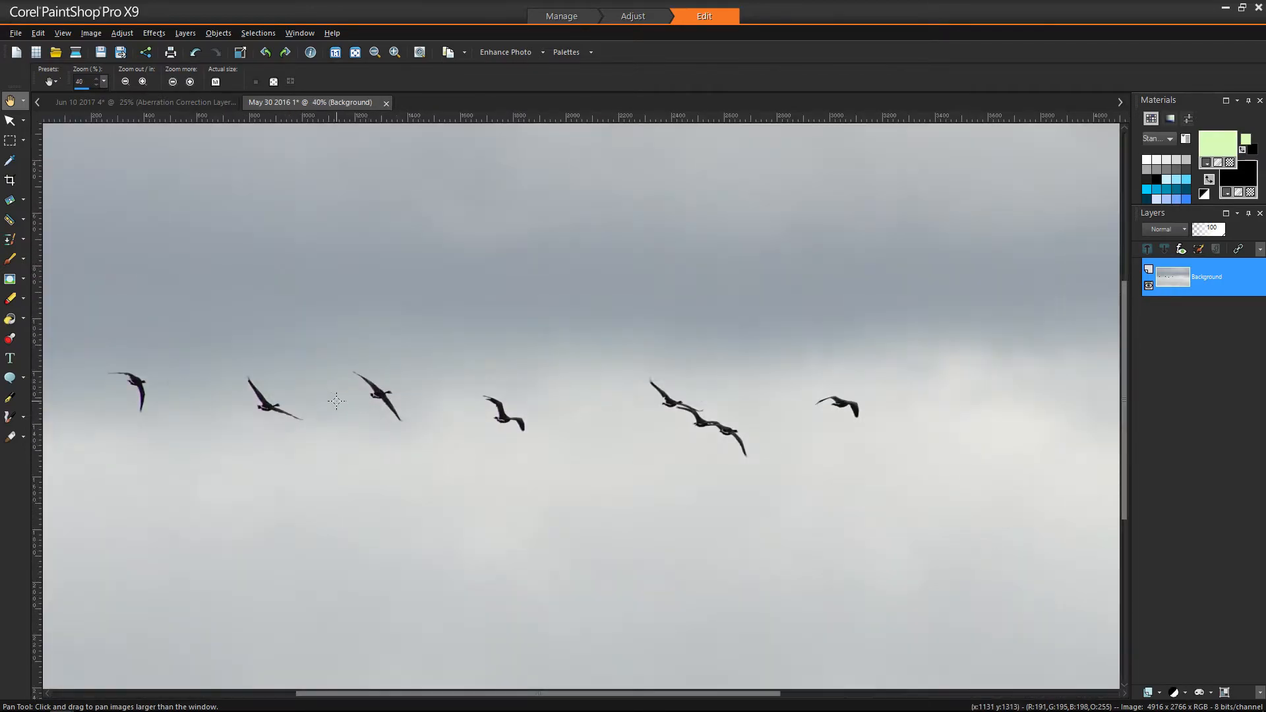
scroll(467, 434, "up", 4)
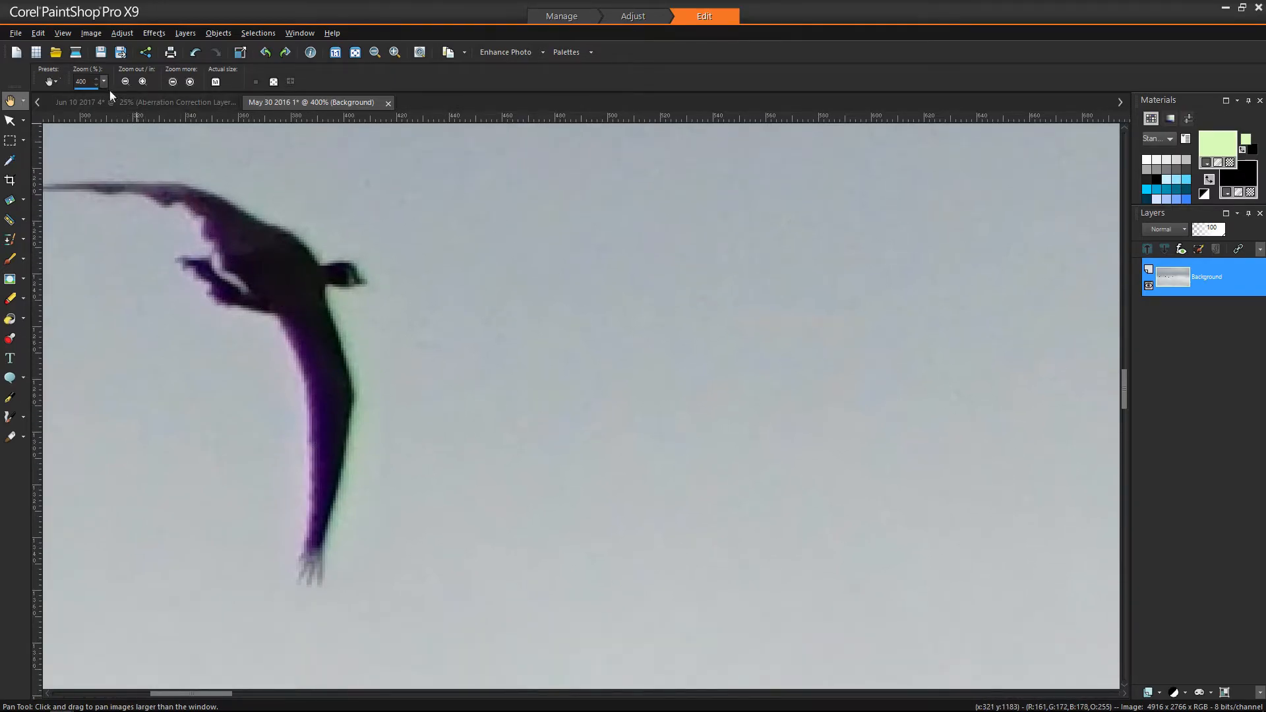
- Open Chromatic Aberration Removal on the May 30 photo with the Default preset and Result on new layer
left_click(122, 33)
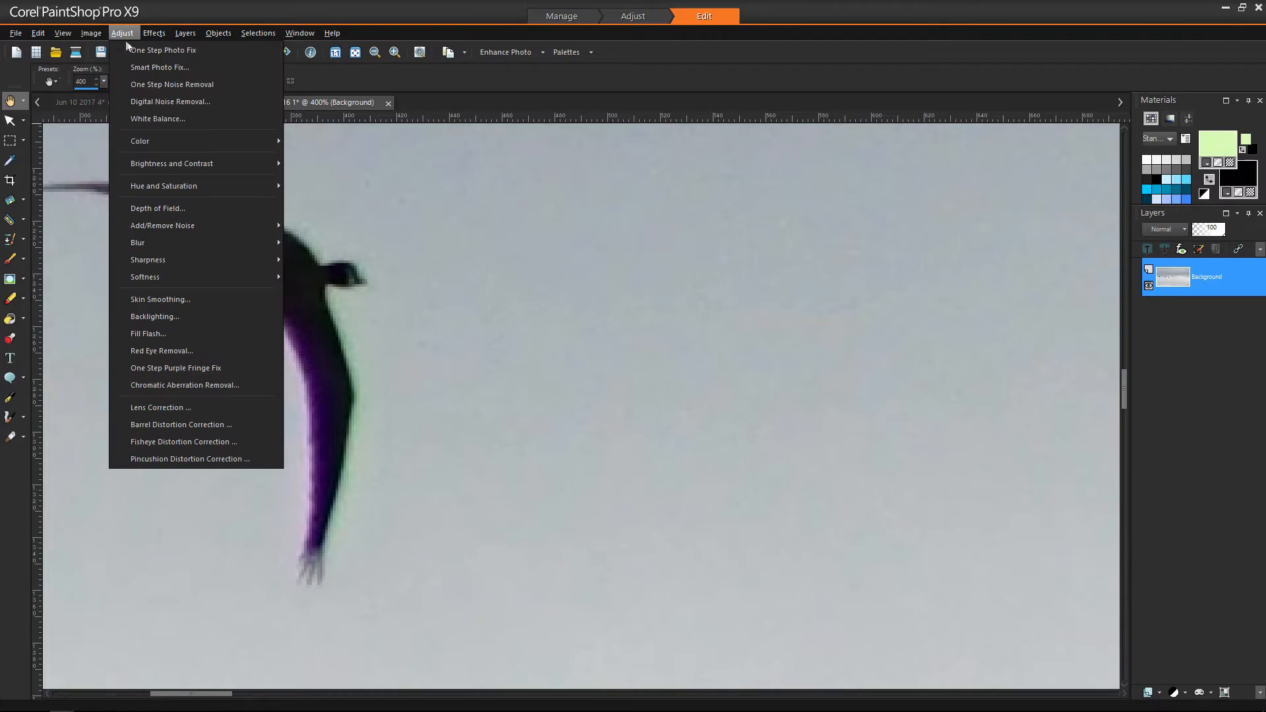
left_click(202, 387)
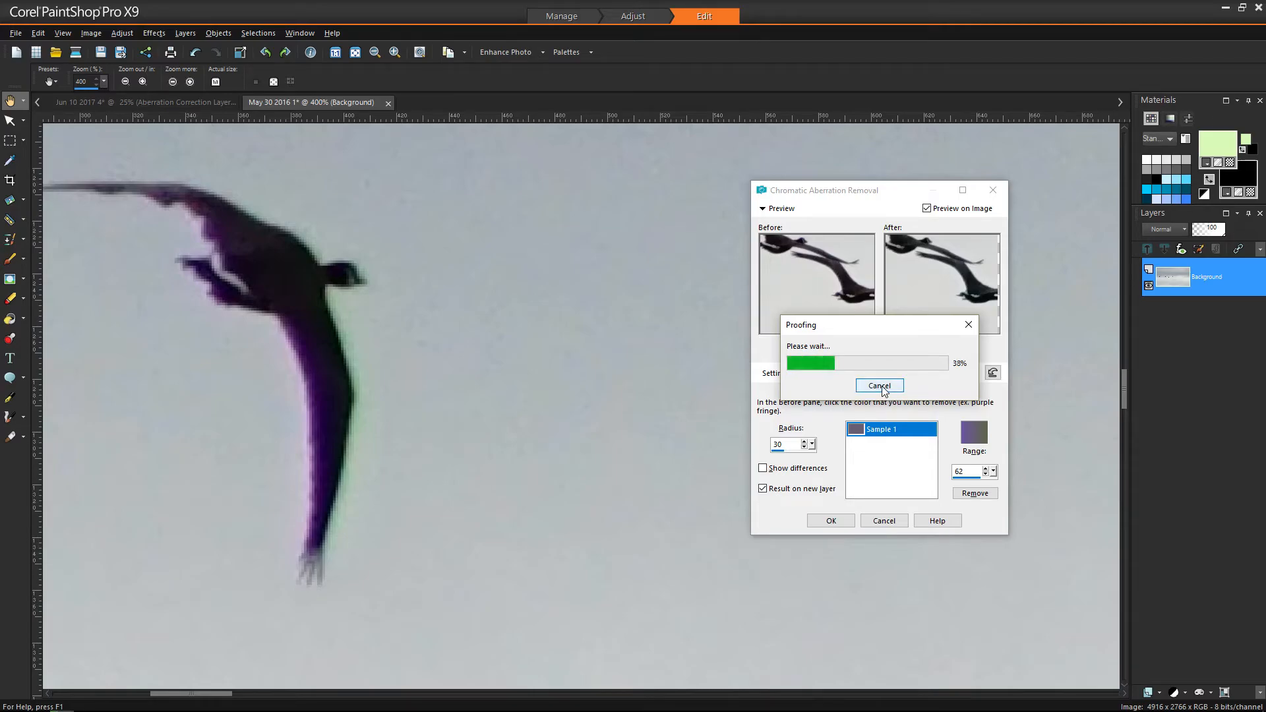
left_click(936, 374)
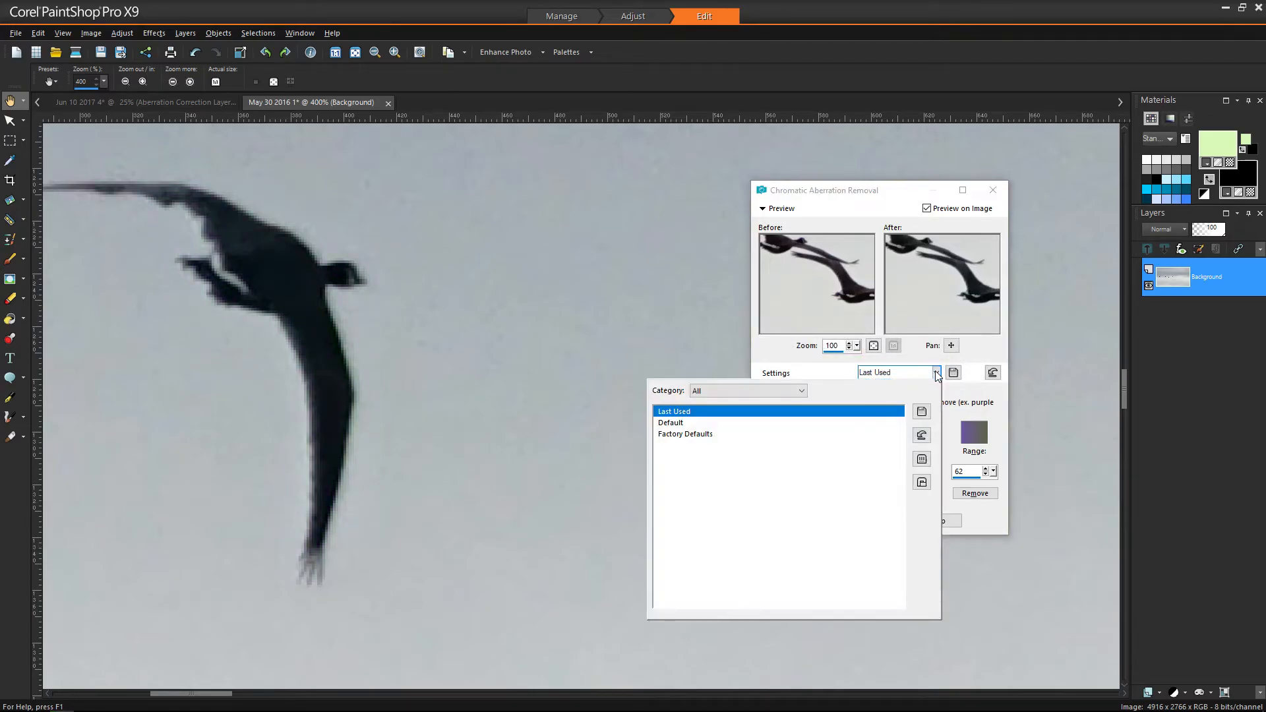
left_click(690, 424)
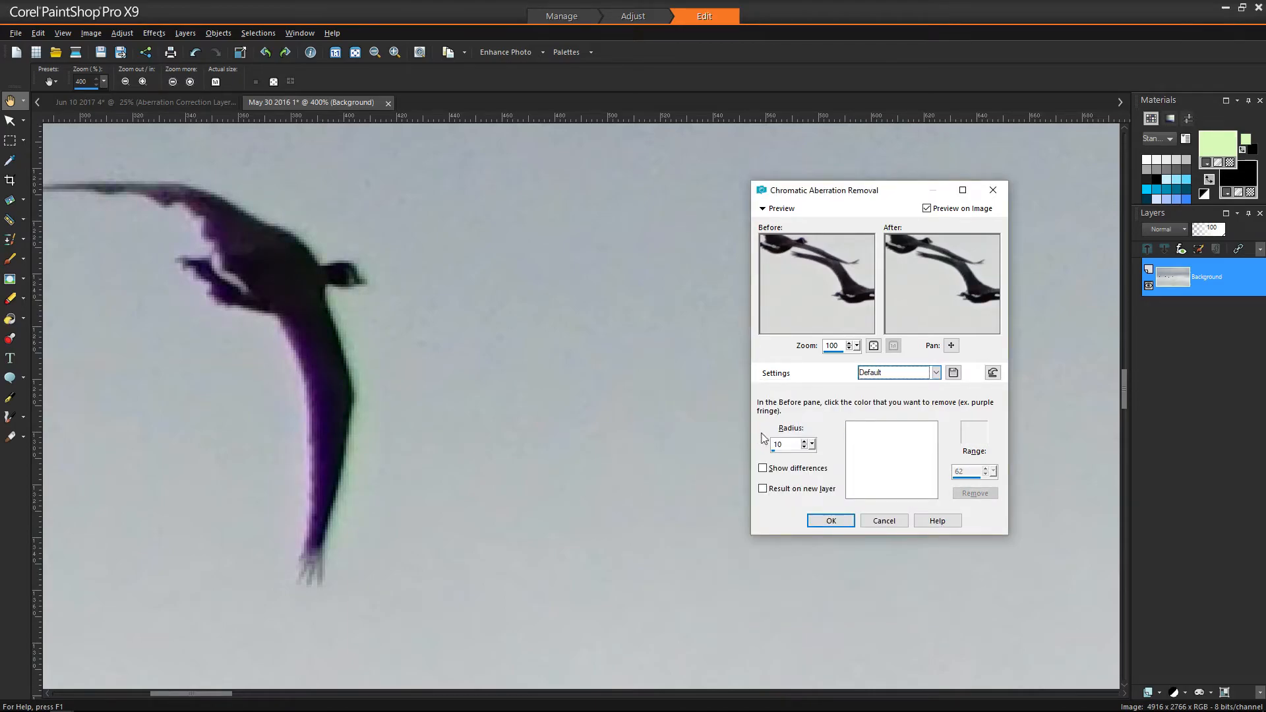
left_click(764, 490)
- Set preview zoom to 240, frame the bird's wing, and sample its purple fringe (range 49)
left_click_drag(951, 346, 967, 294)
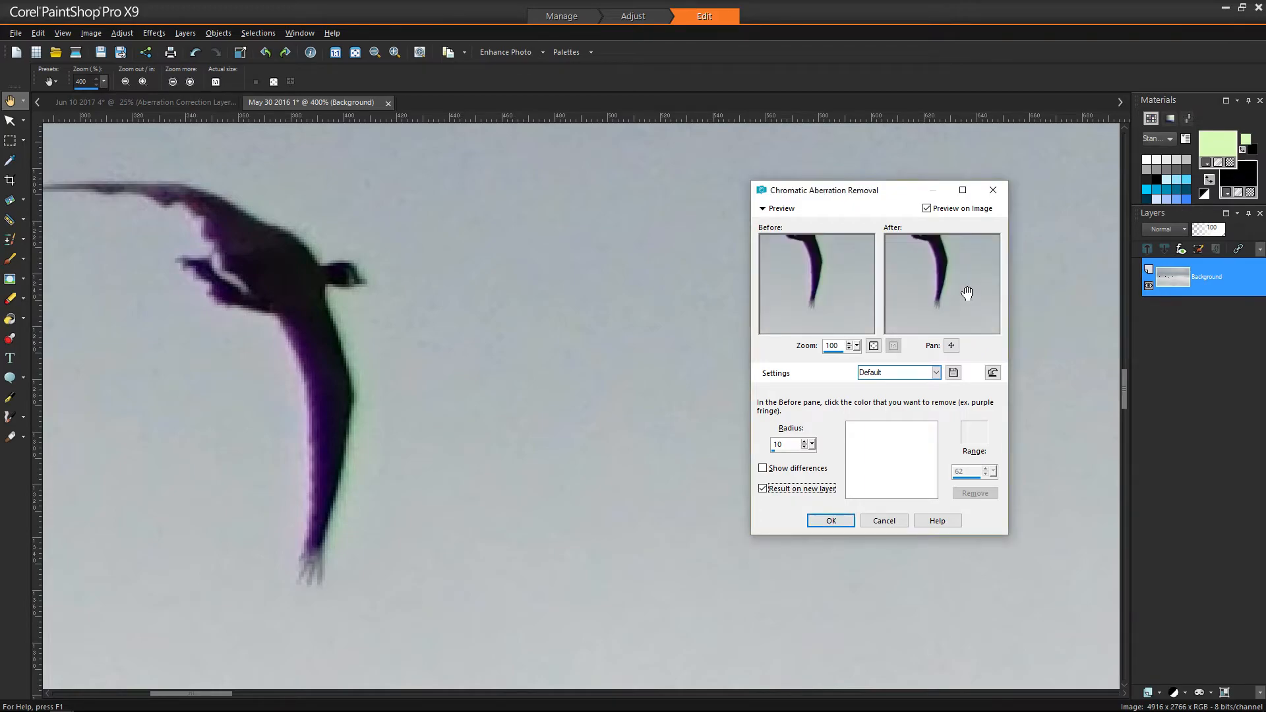
left_click_drag(857, 346, 865, 360)
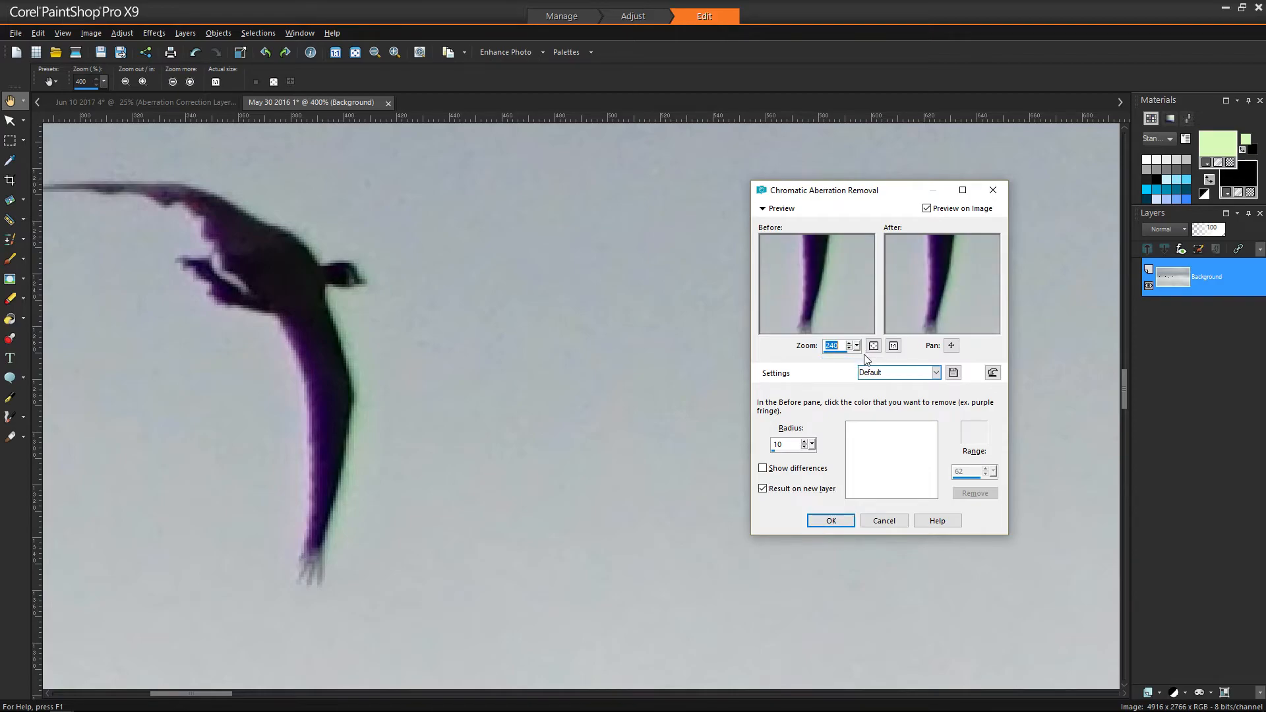
left_click_drag(951, 345, 968, 295)
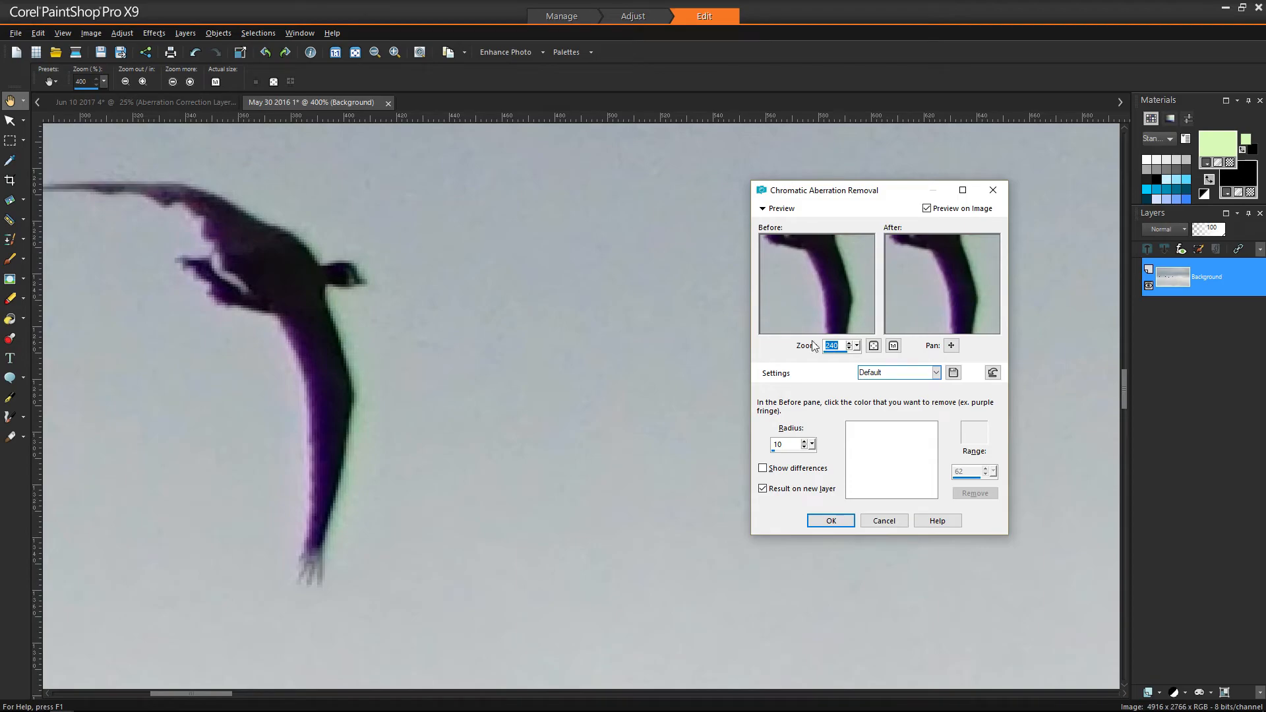
left_click_drag(810, 259, 831, 321)
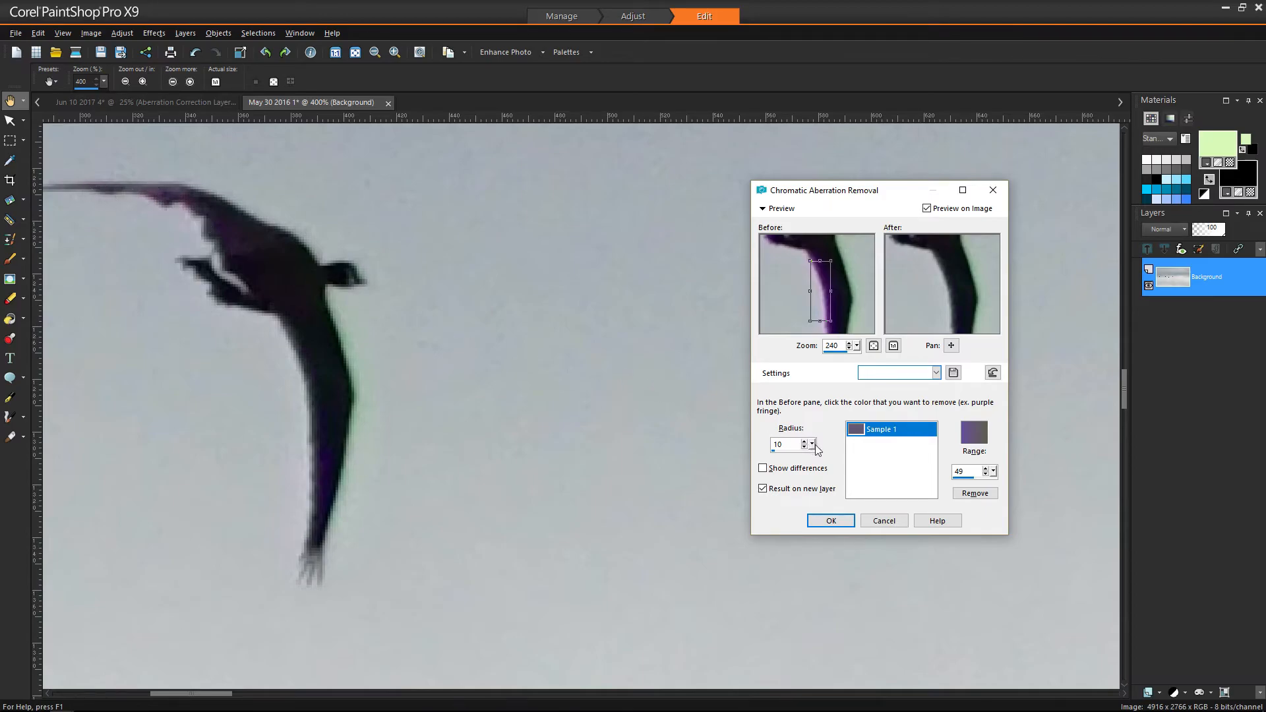
- Raise Radius to 30, add a green fringe Sample 2 at range 41, and apply the correction
left_click_drag(812, 446, 828, 469)
left_click_drag(837, 243, 857, 296)
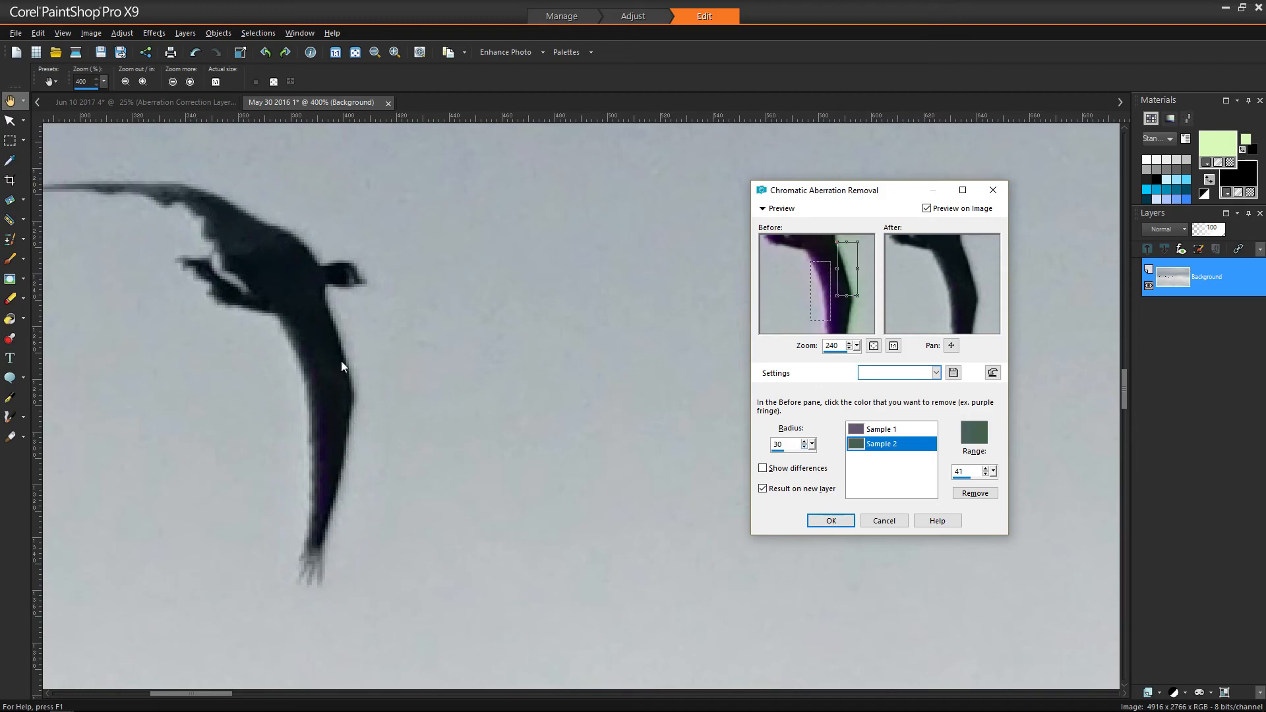
scroll(340, 356, "down", 1)
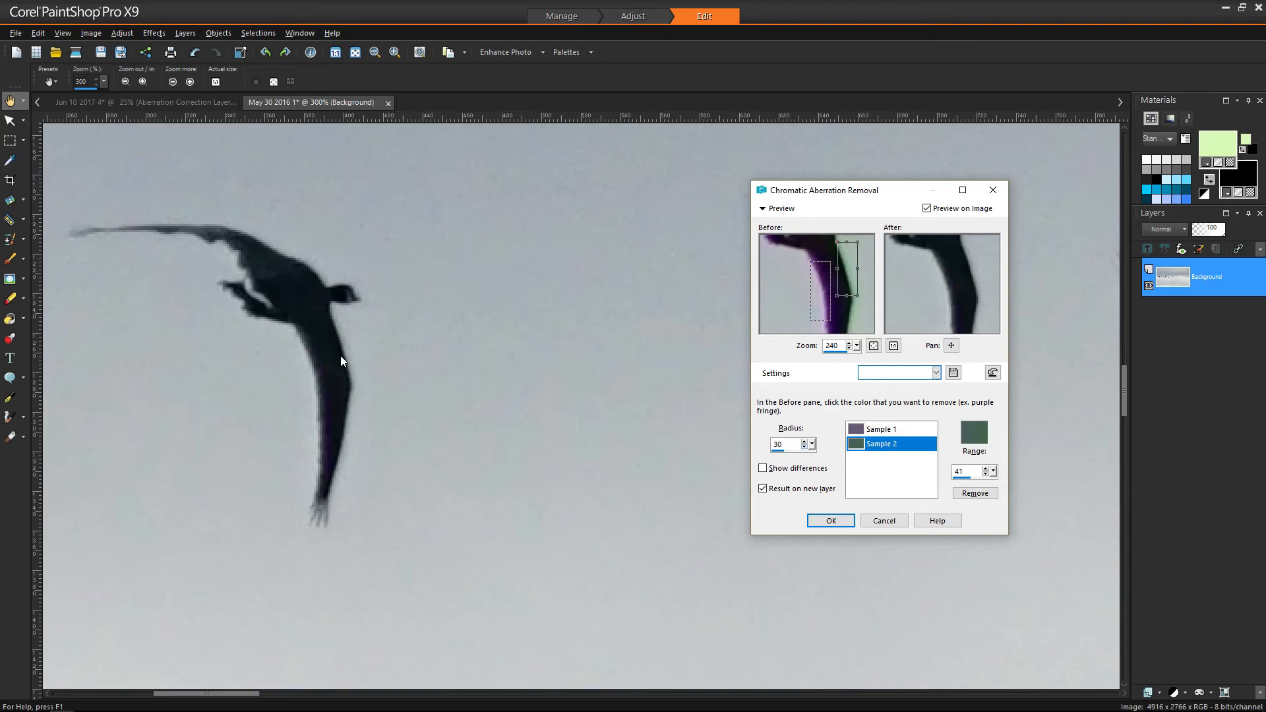
scroll(341, 360, "down", 1)
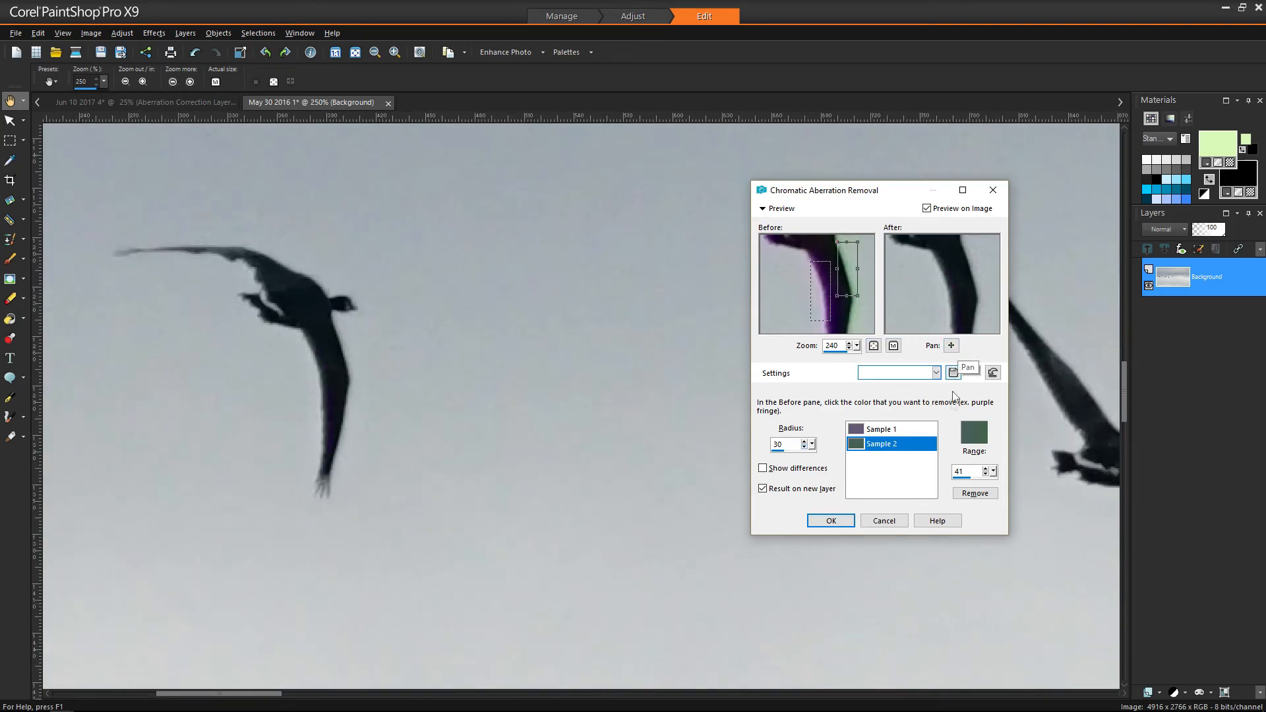
left_click(825, 521)
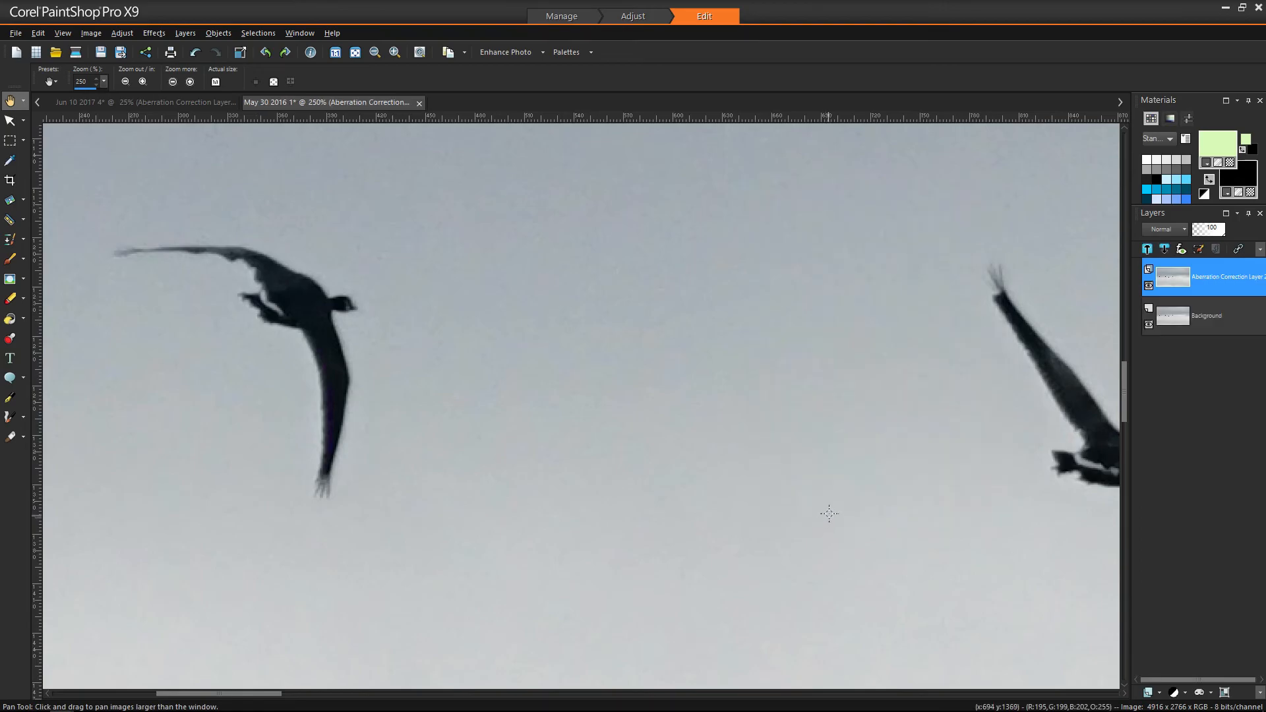
left_click_drag(1003, 465, 770, 402)
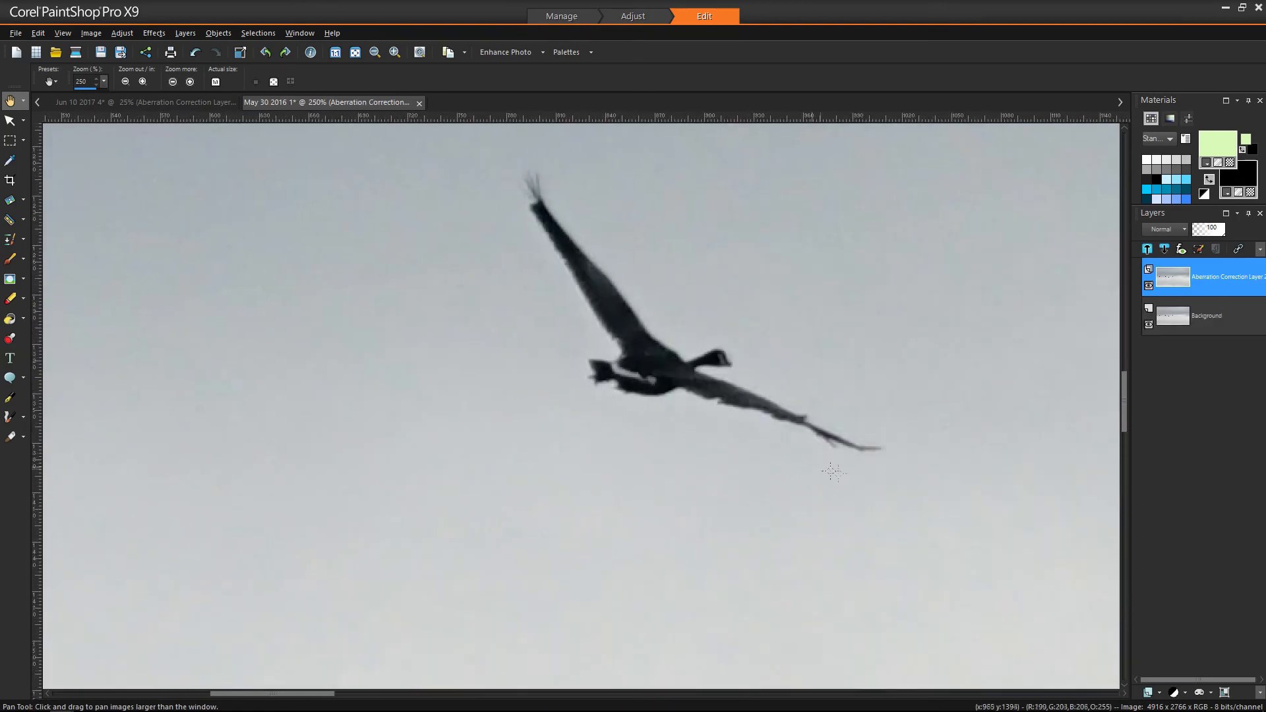
left_click_drag(823, 468, 300, 439)
left_click_drag(822, 407, 727, 520)
left_click_drag(821, 502, 388, 413)
left_click_drag(857, 444, 295, 300)
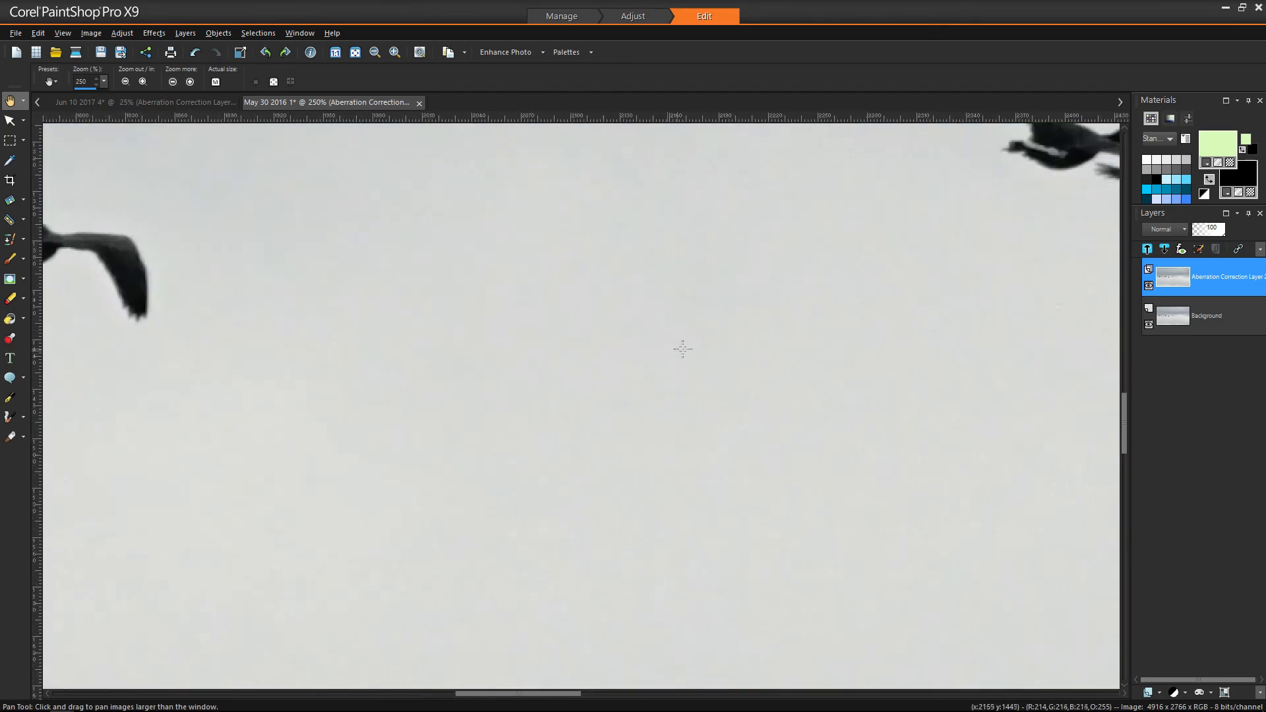
left_click_drag(801, 362, 346, 465)
left_click_drag(540, 459, 192, 420)
left_click_drag(685, 469, 347, 318)
left_click_drag(783, 455, 319, 339)
left_click_drag(621, 324, 568, 619)
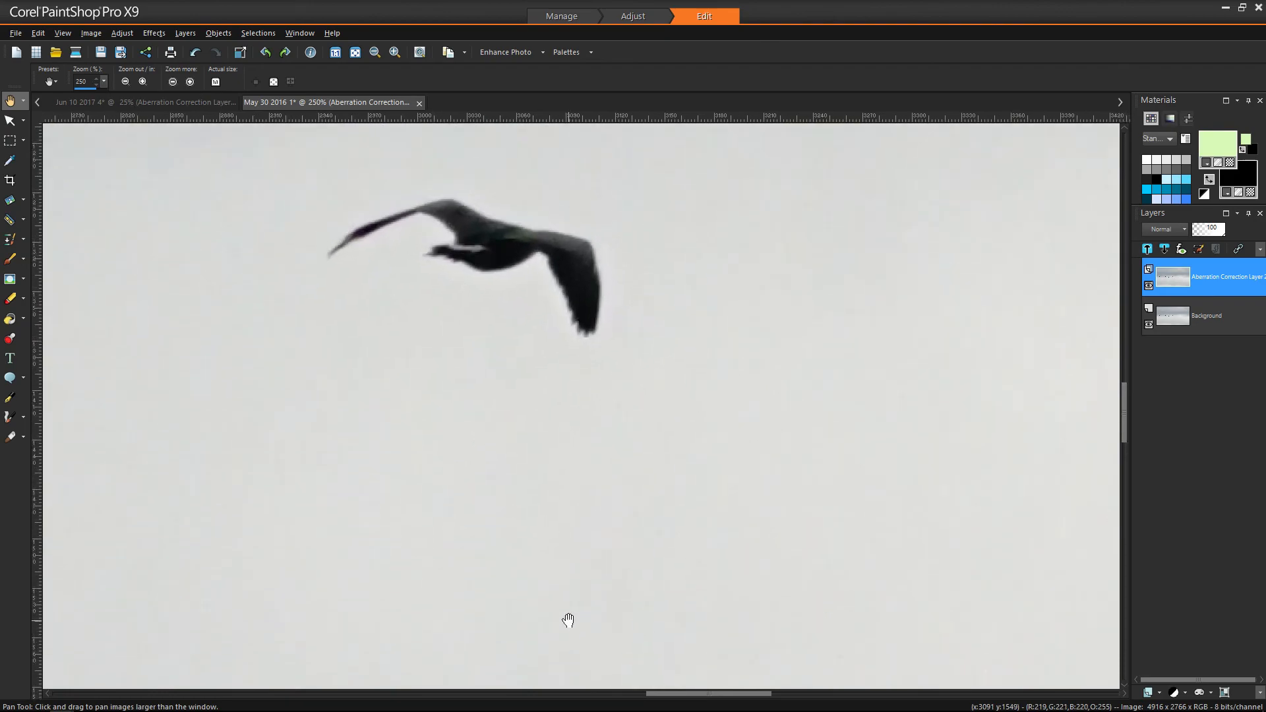
scroll(635, 526, "down", 3)
scroll(634, 525, "down", 4)
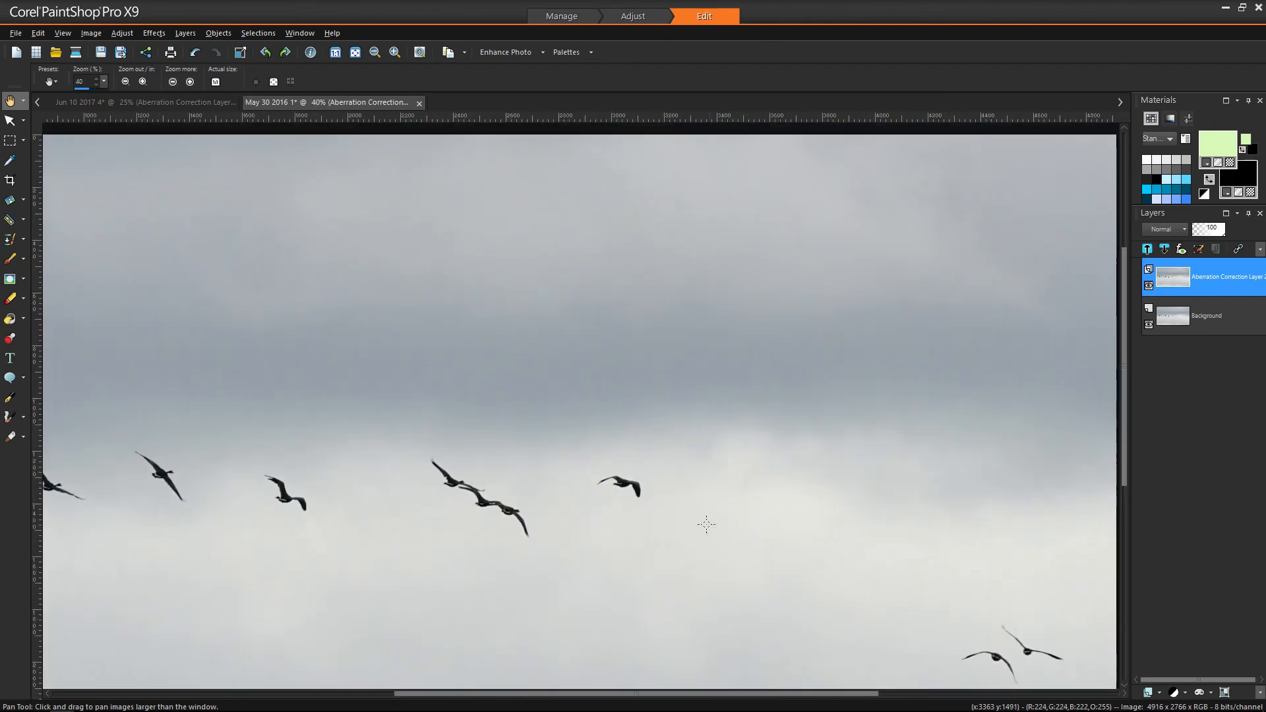
scroll(857, 469, "up", 4)
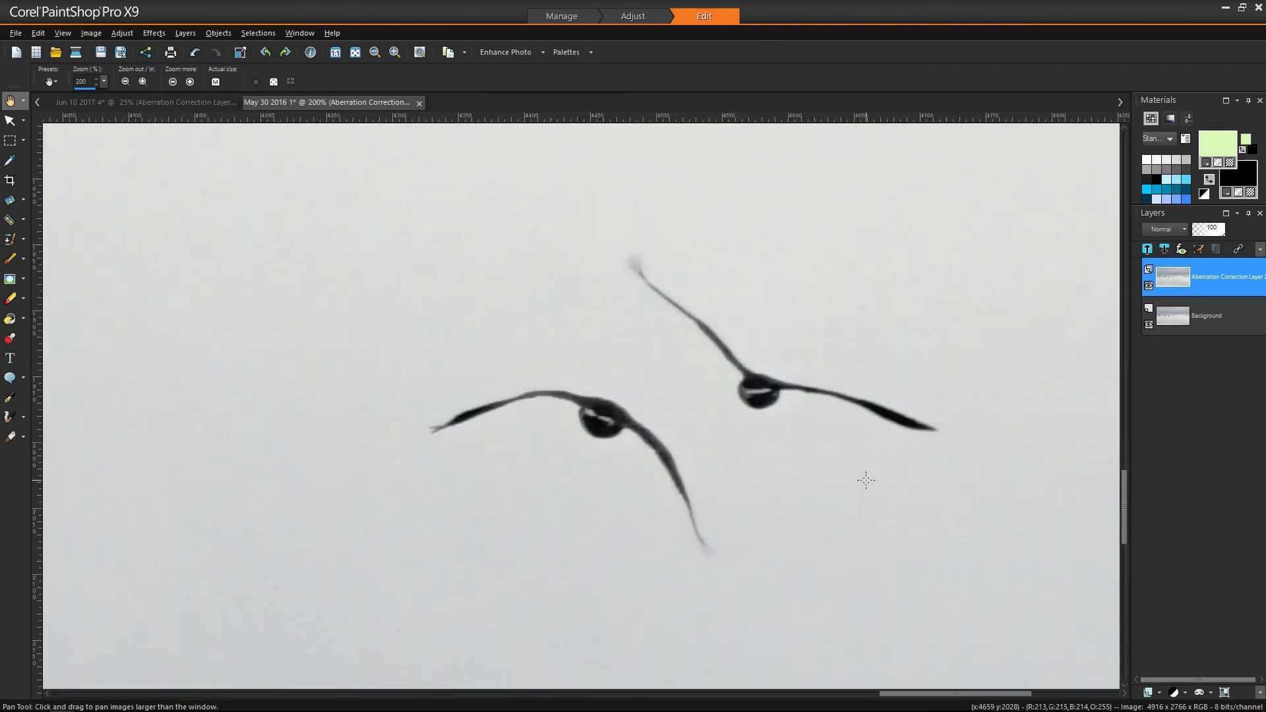